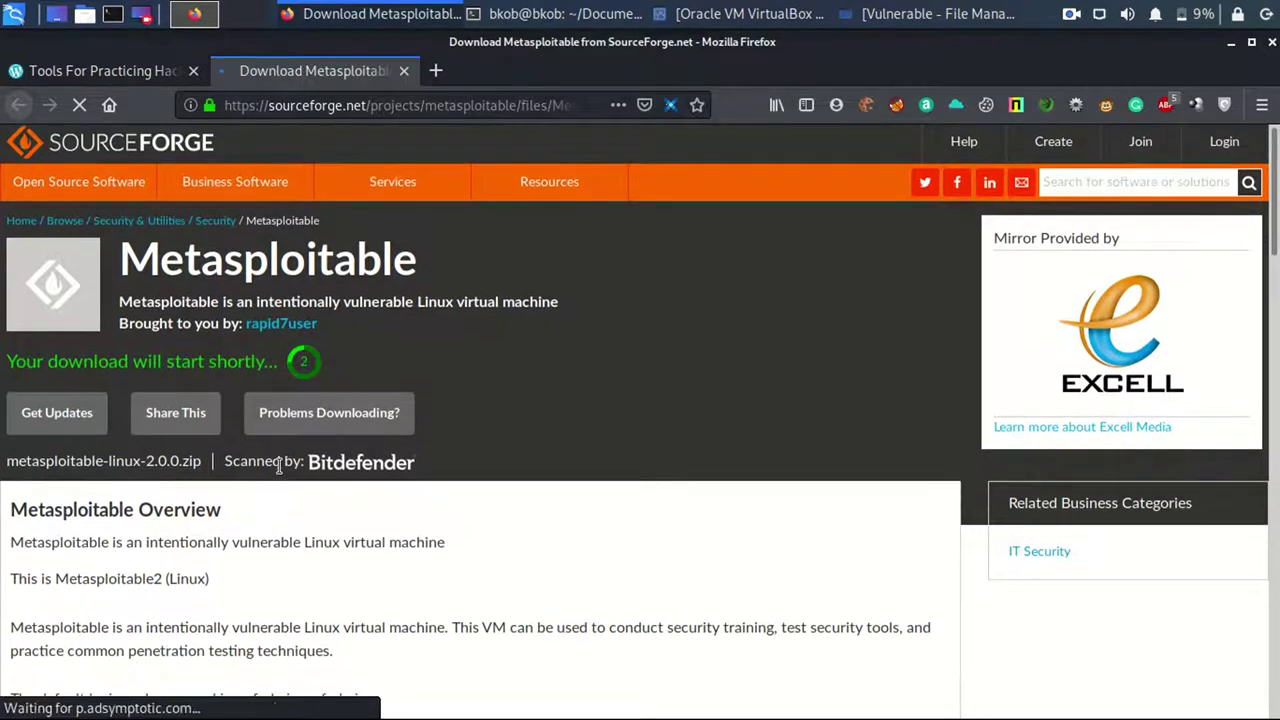
Review the Metasploitable overview on the SourceForge download page, highlighting the Metasploitable2 name.
scroll(279, 465, down, 2)
scroll(279, 465, down, 1)
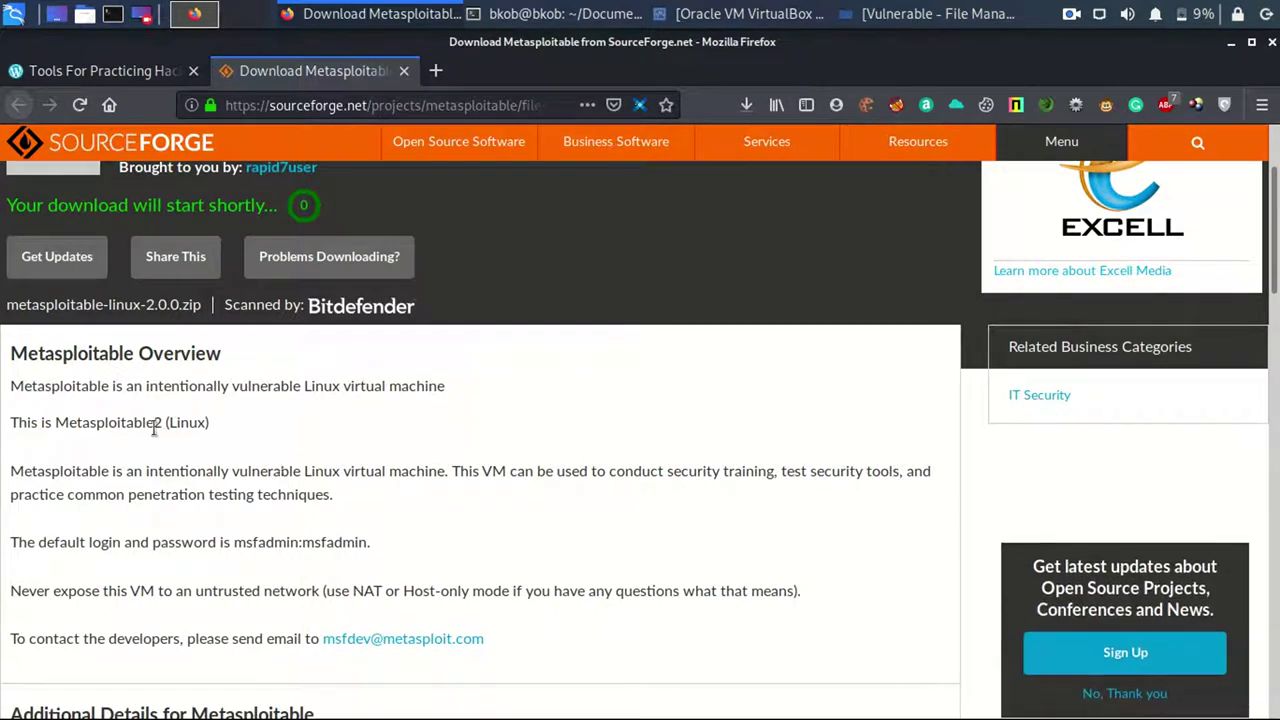
triple_click(121, 423)
double_click(121, 423)
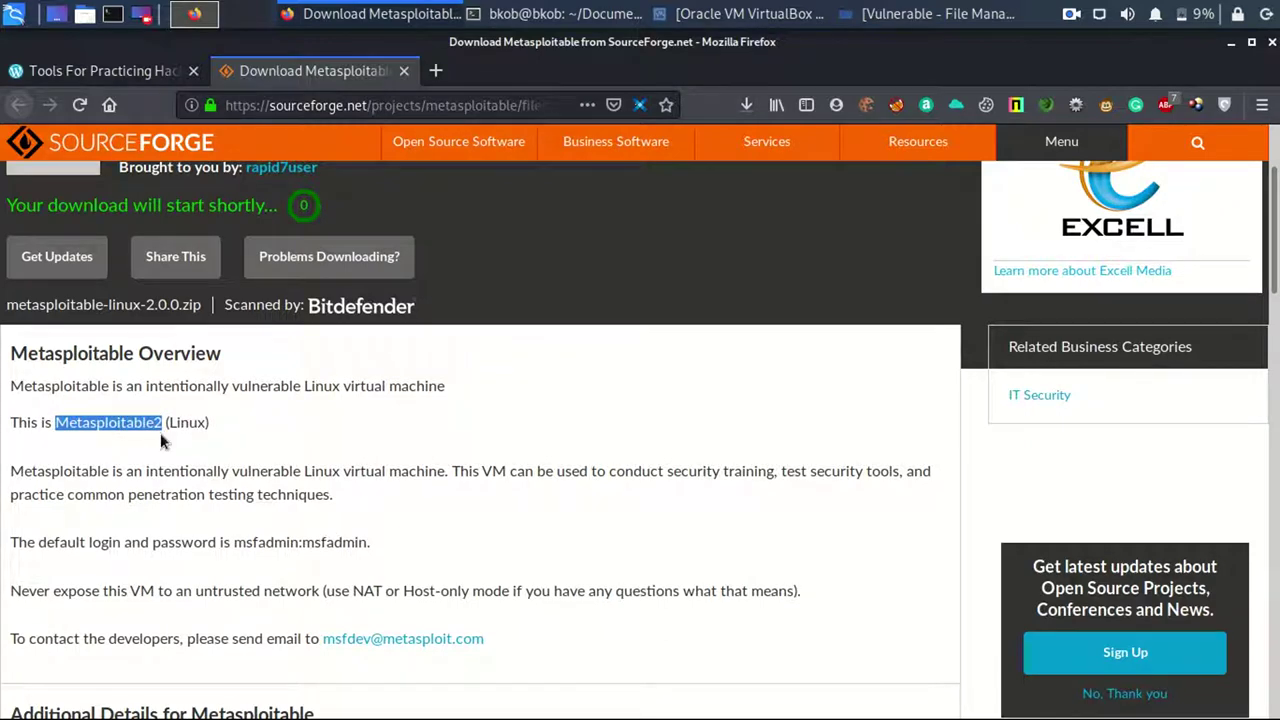
scroll(297, 431, down, 3)
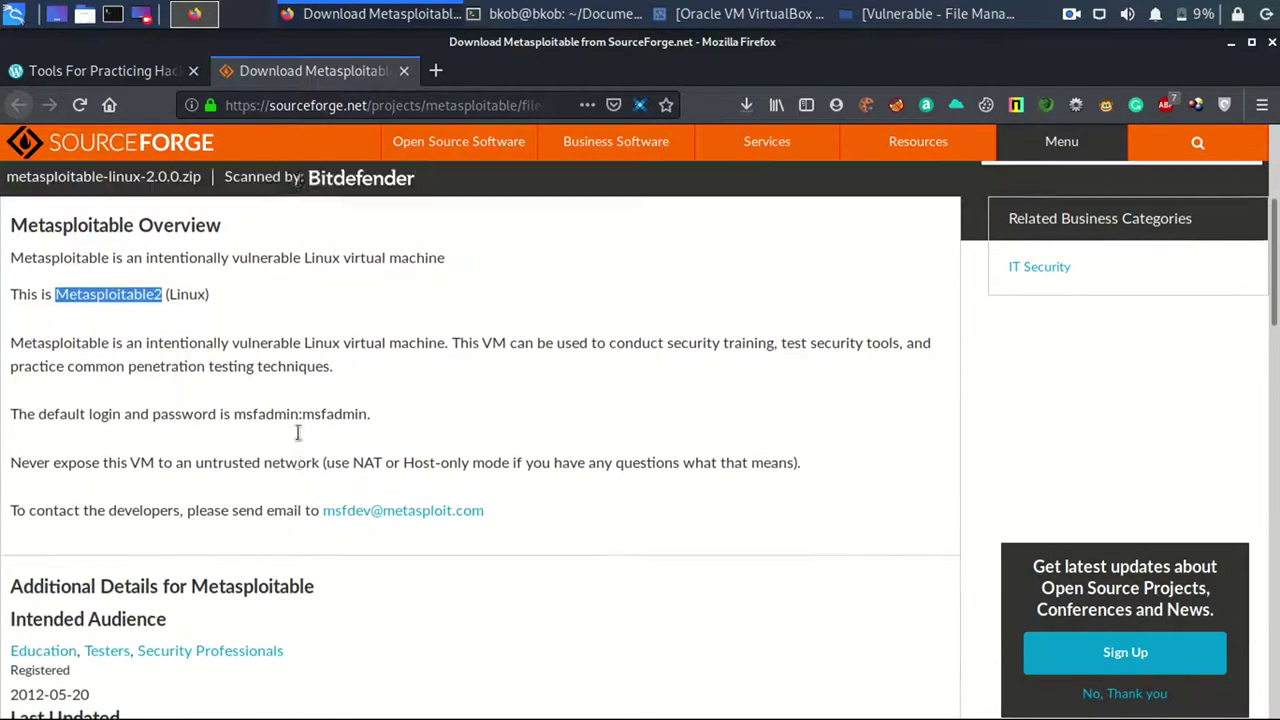
scroll(310, 435, up, 5)
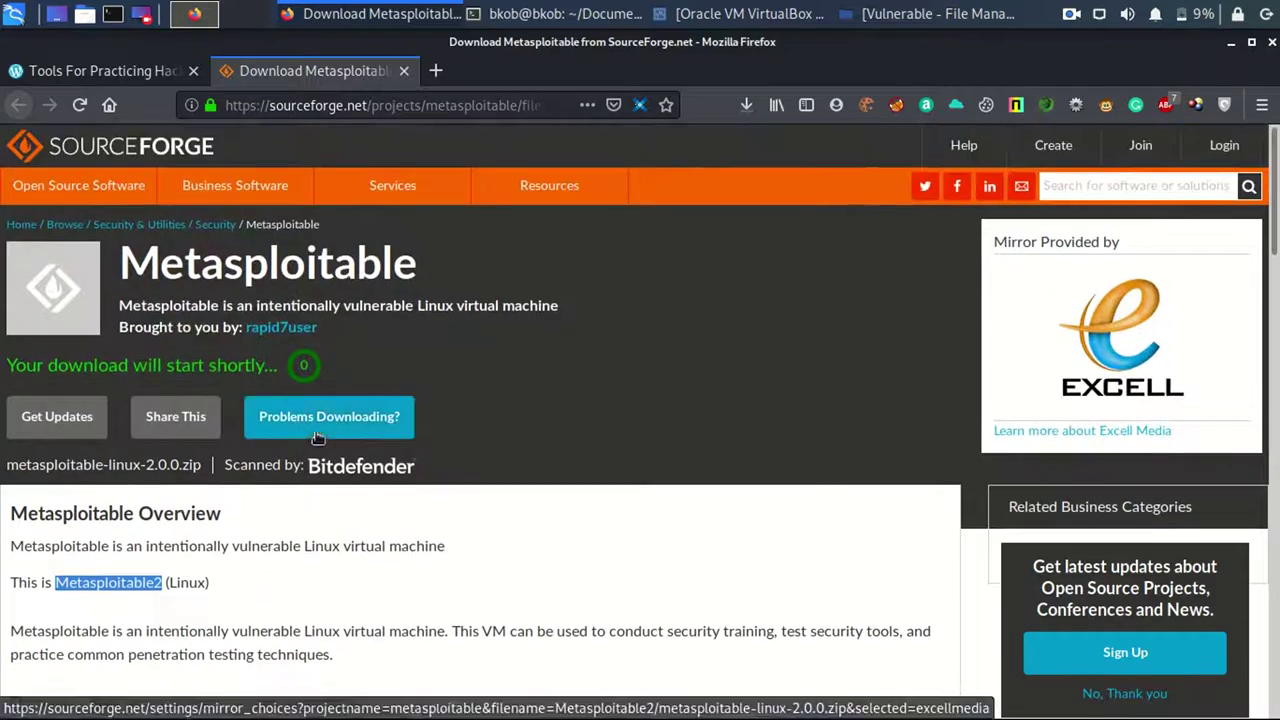
Cancel the running browser download of metasploitable-linux-2.0.0.zip.
click(745, 105)
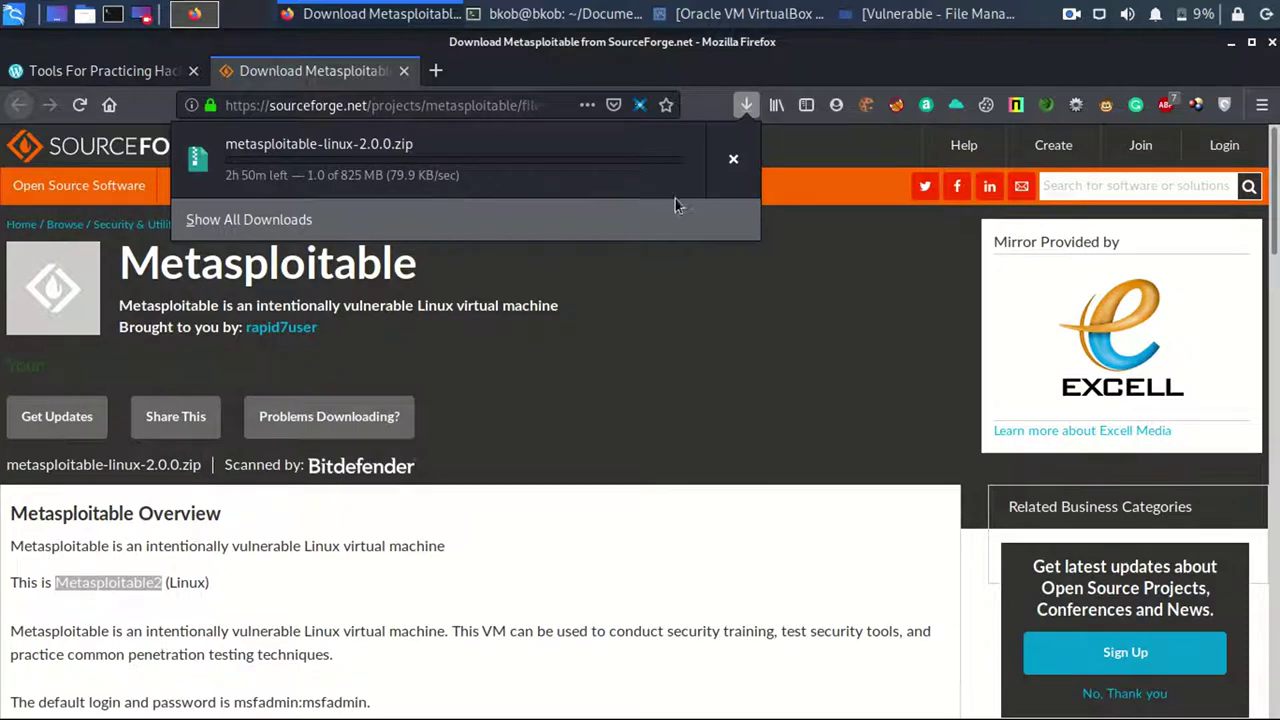
click(726, 176)
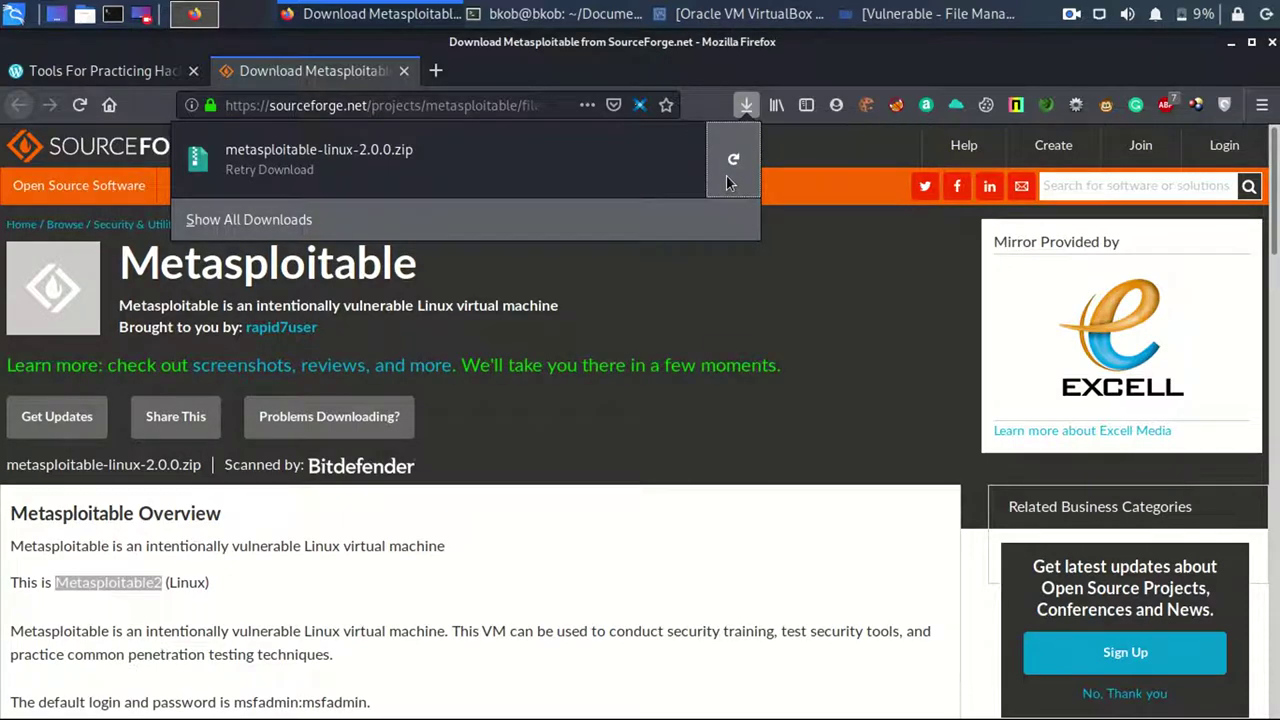
click(633, 507)
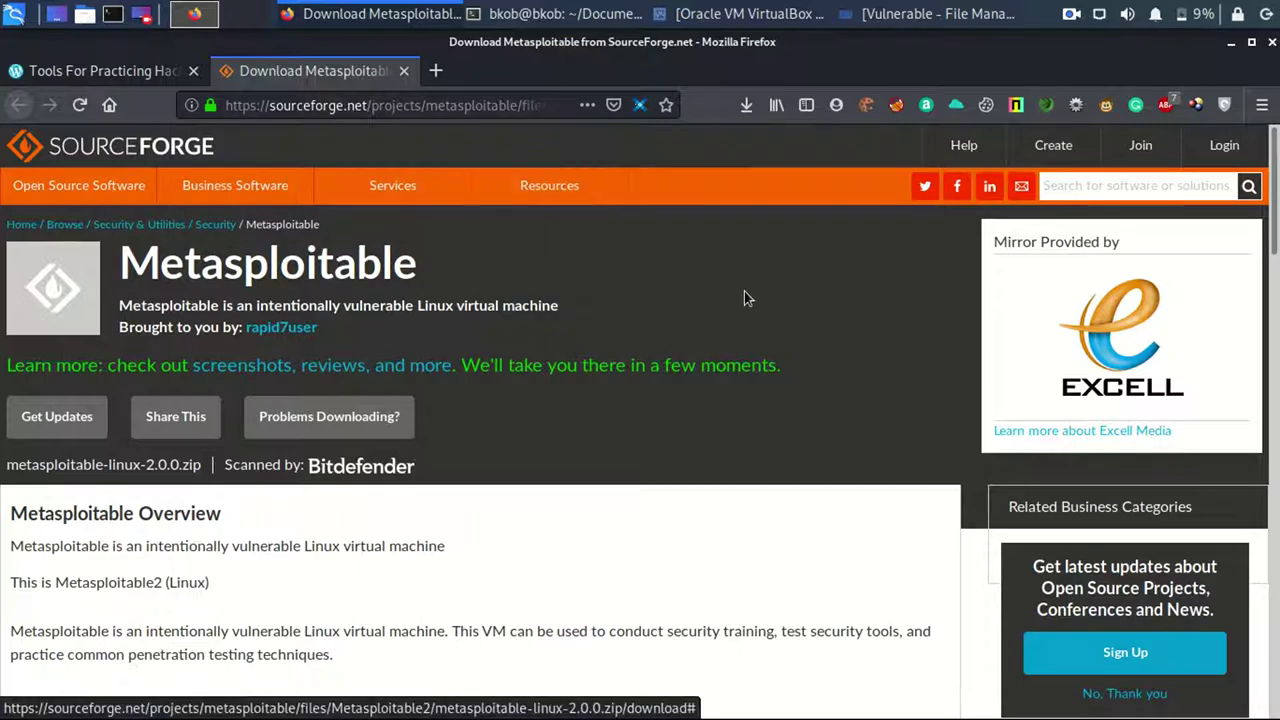
Switch to the file manager, inspect metasploitable-linux-2.0.0.zip and the files in the Metasploitable2-Linux folder, and return to the Vulnerable folder.
click(935, 14)
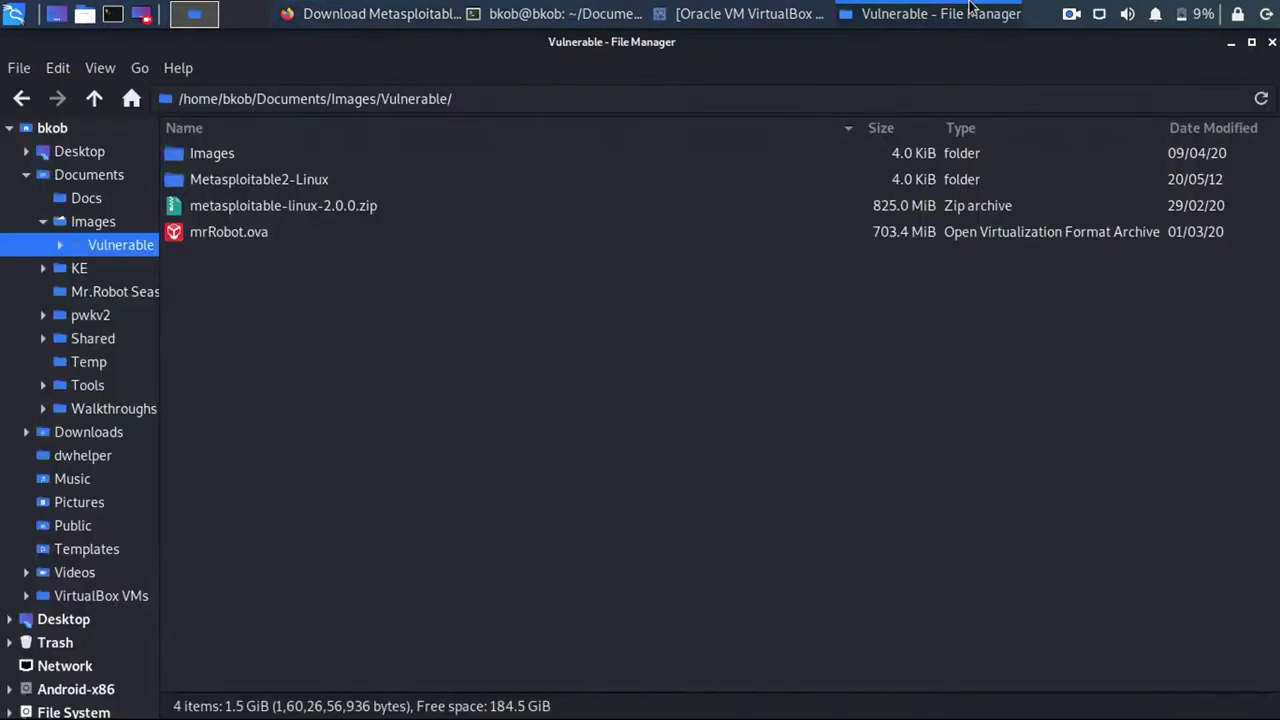
click(377, 211)
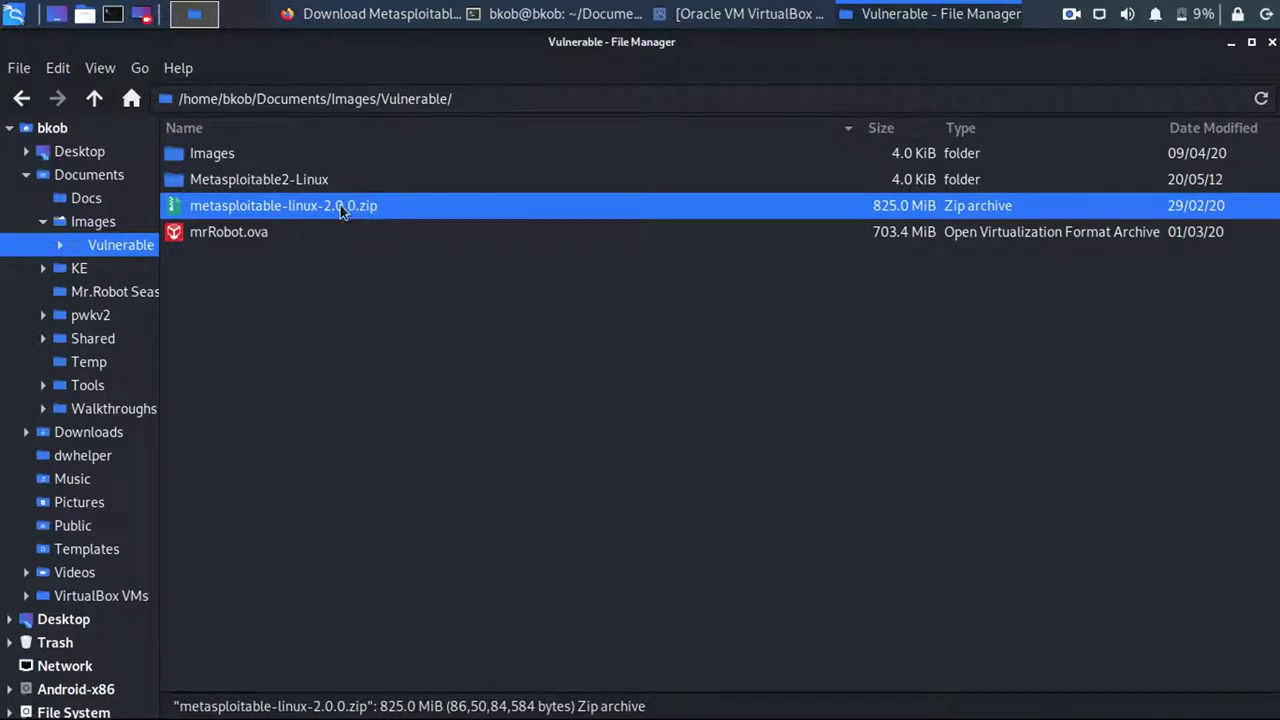
click(306, 186)
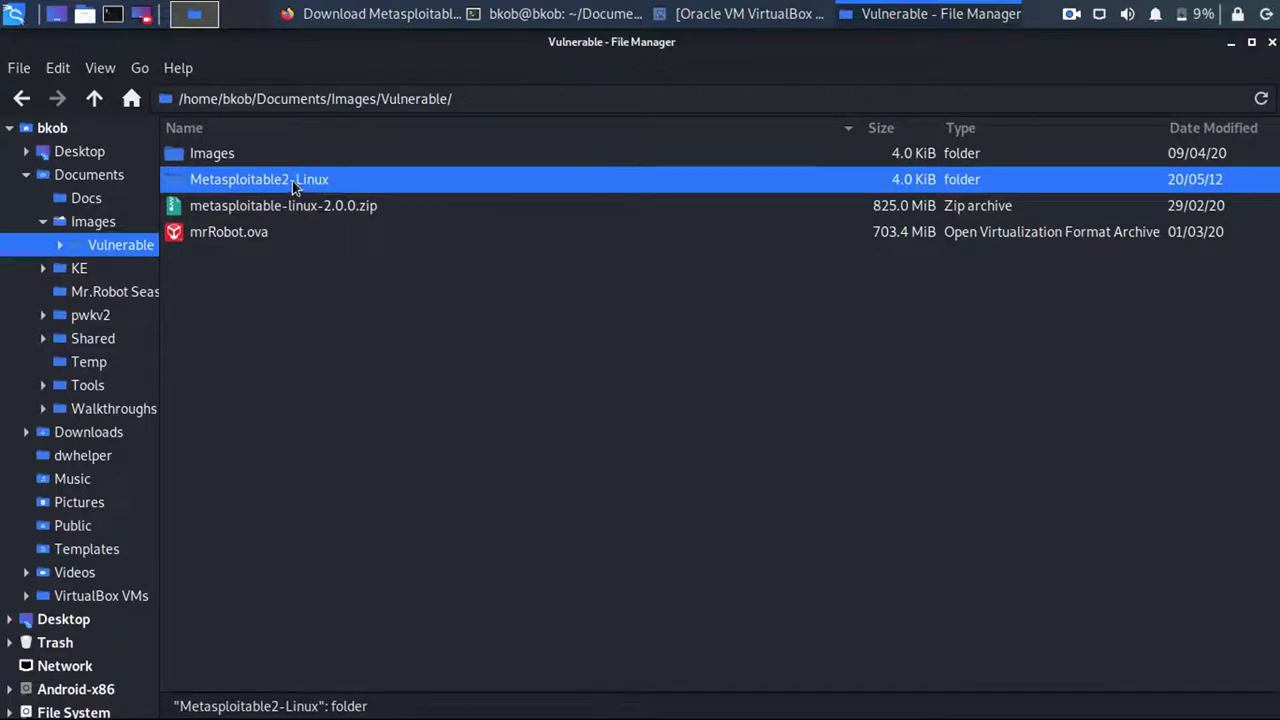
double_click(292, 180)
click(277, 190)
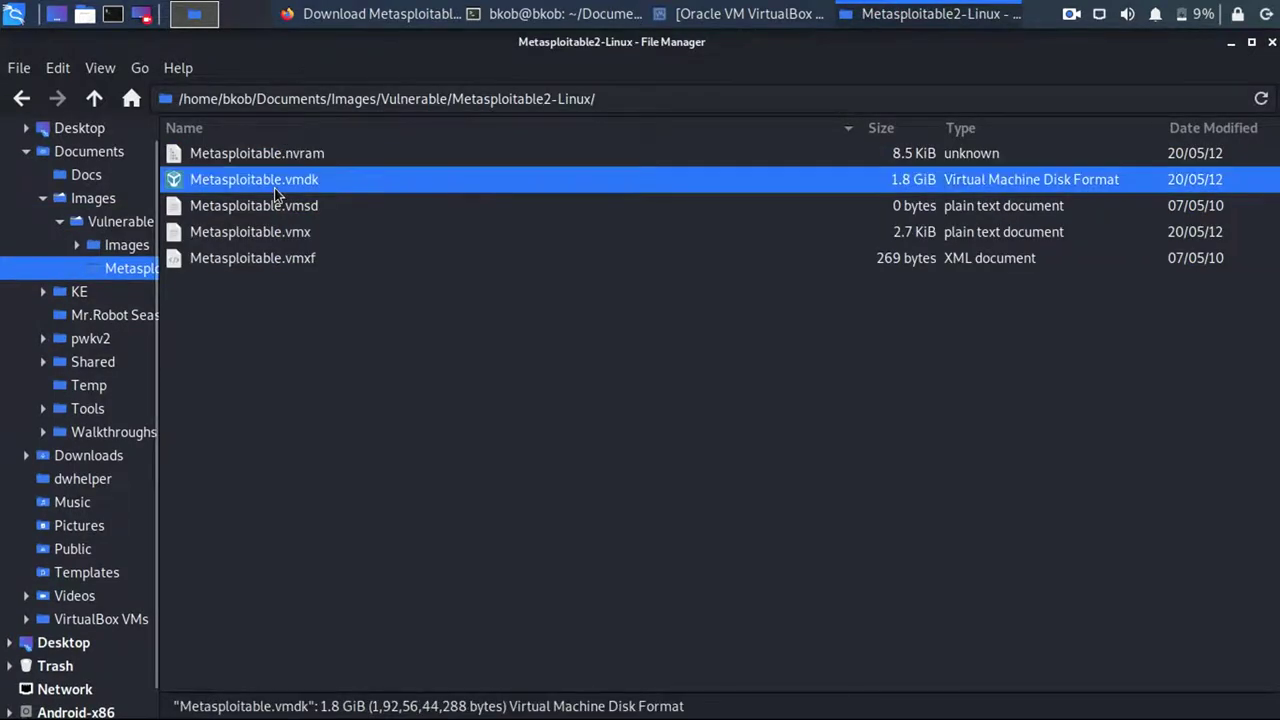
click(278, 206)
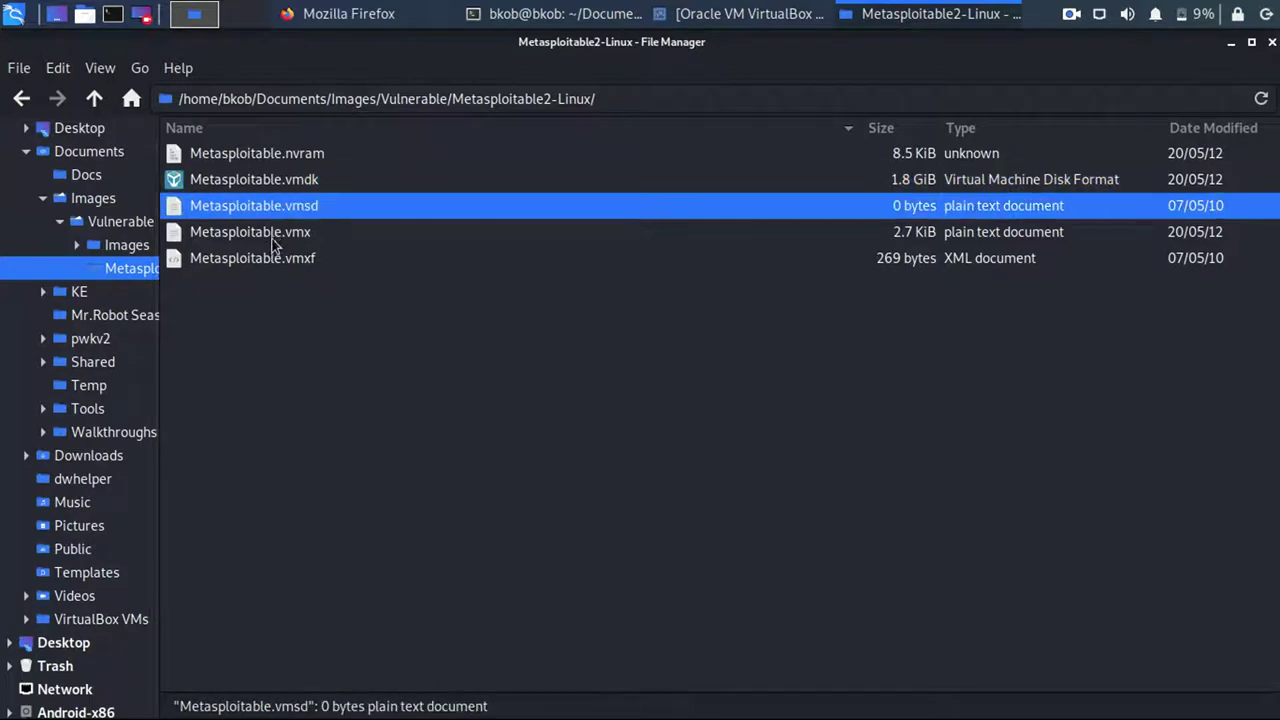
click(360, 362)
click(21, 98)
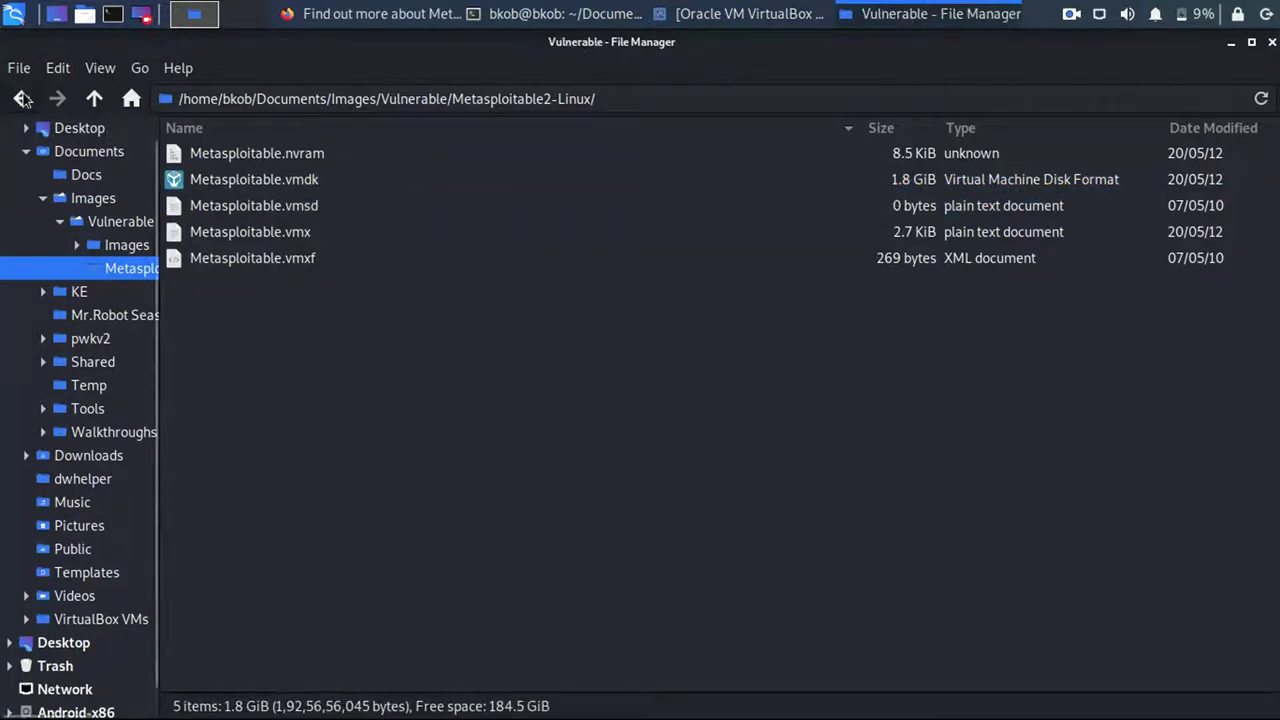
Open mrRobot.ova in VirtualBox's appliance import, cancel the import and close that VirtualBox window.
click(213, 278)
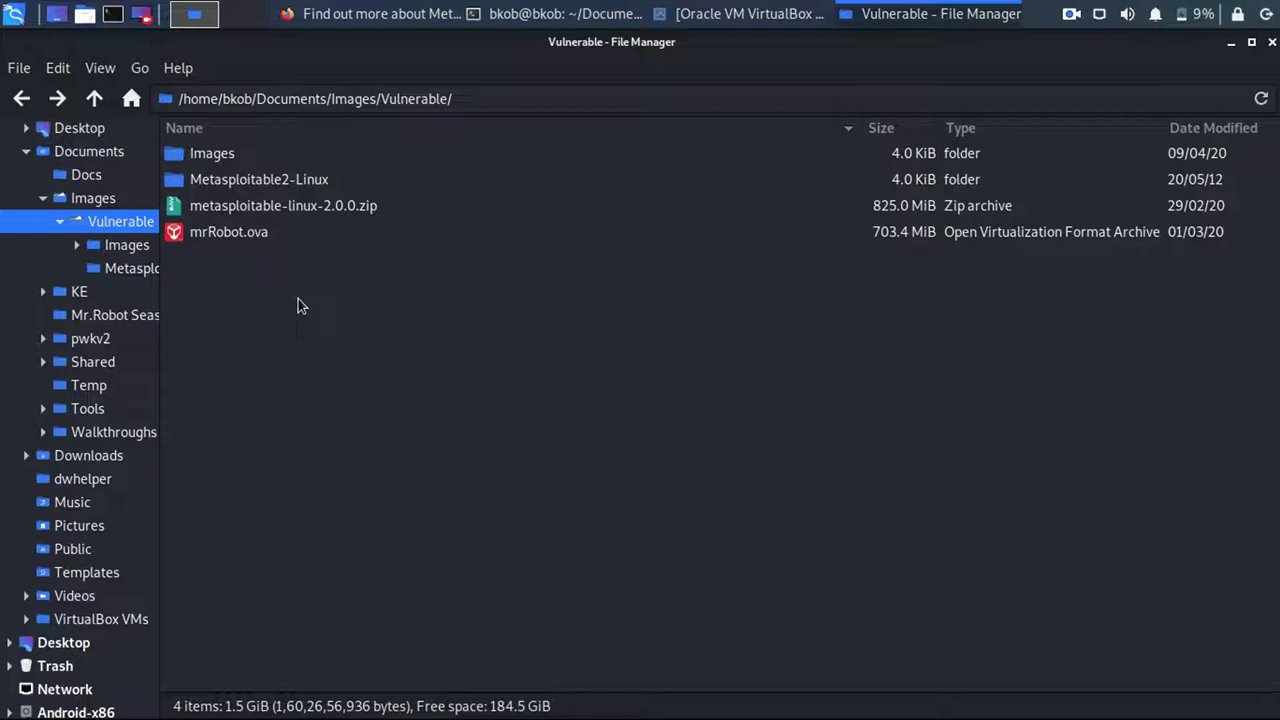
click(232, 236)
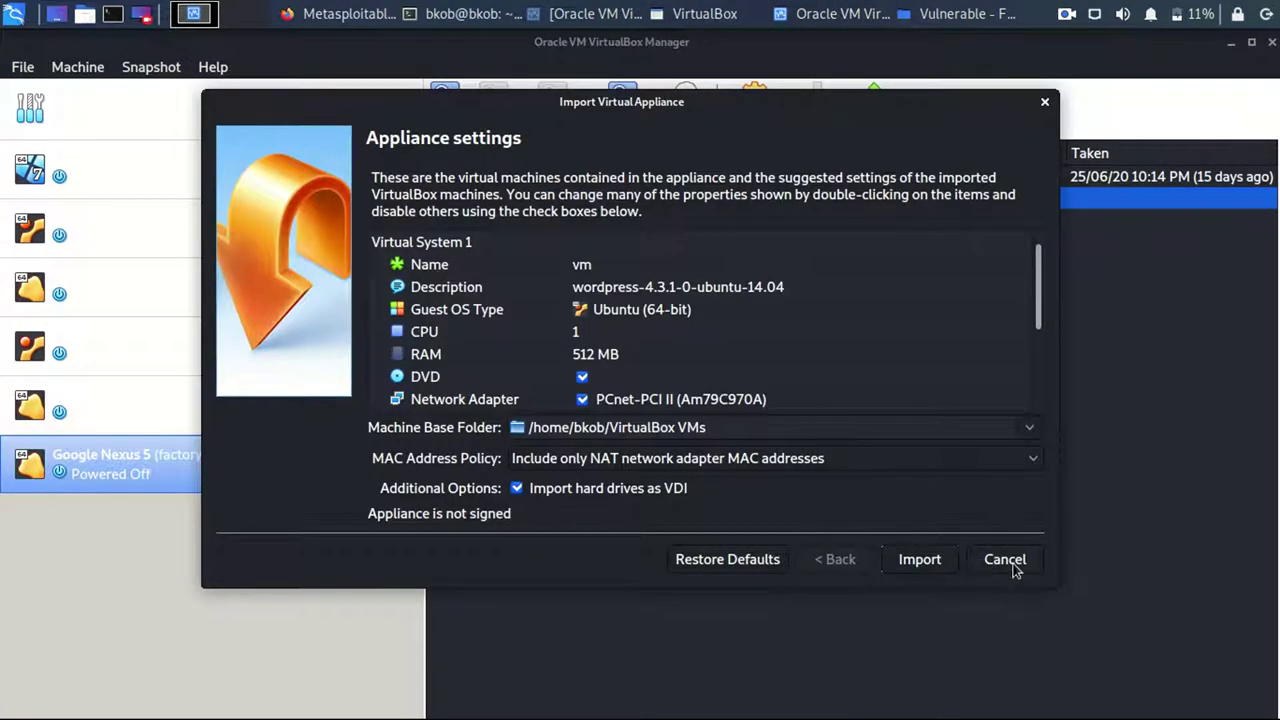
click(1005, 560)
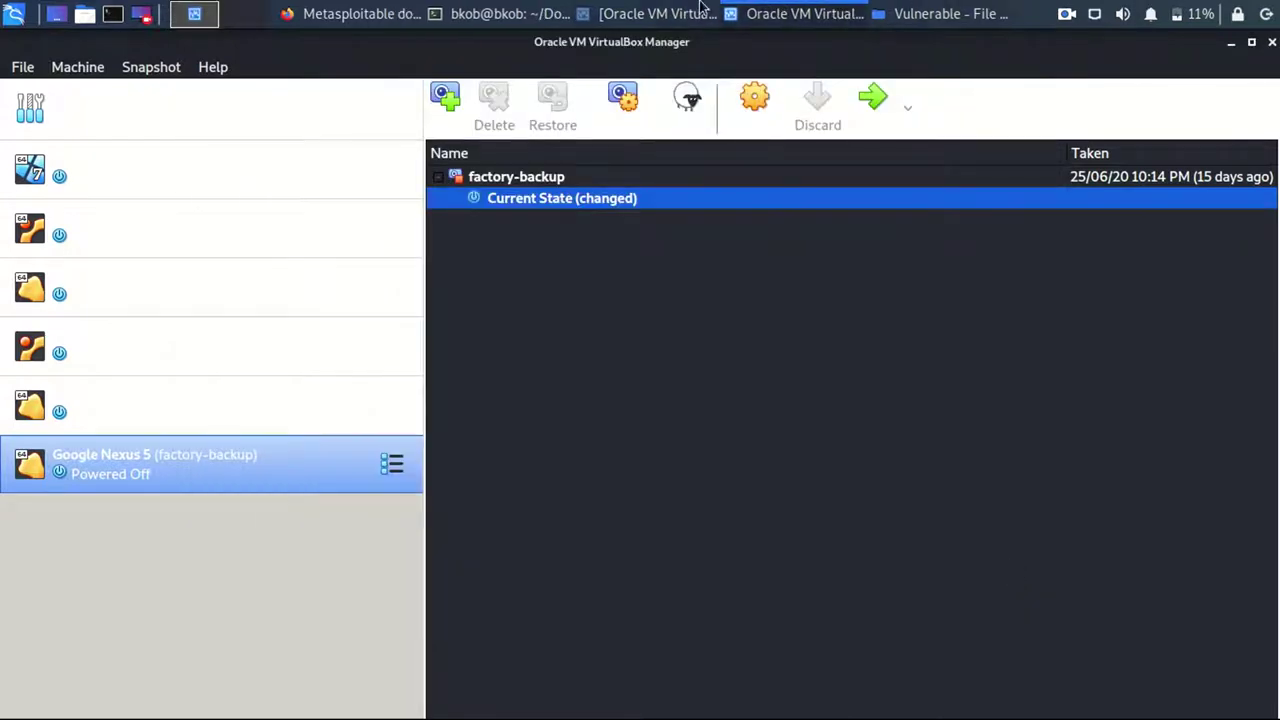
click(1272, 42)
click(608, 420)
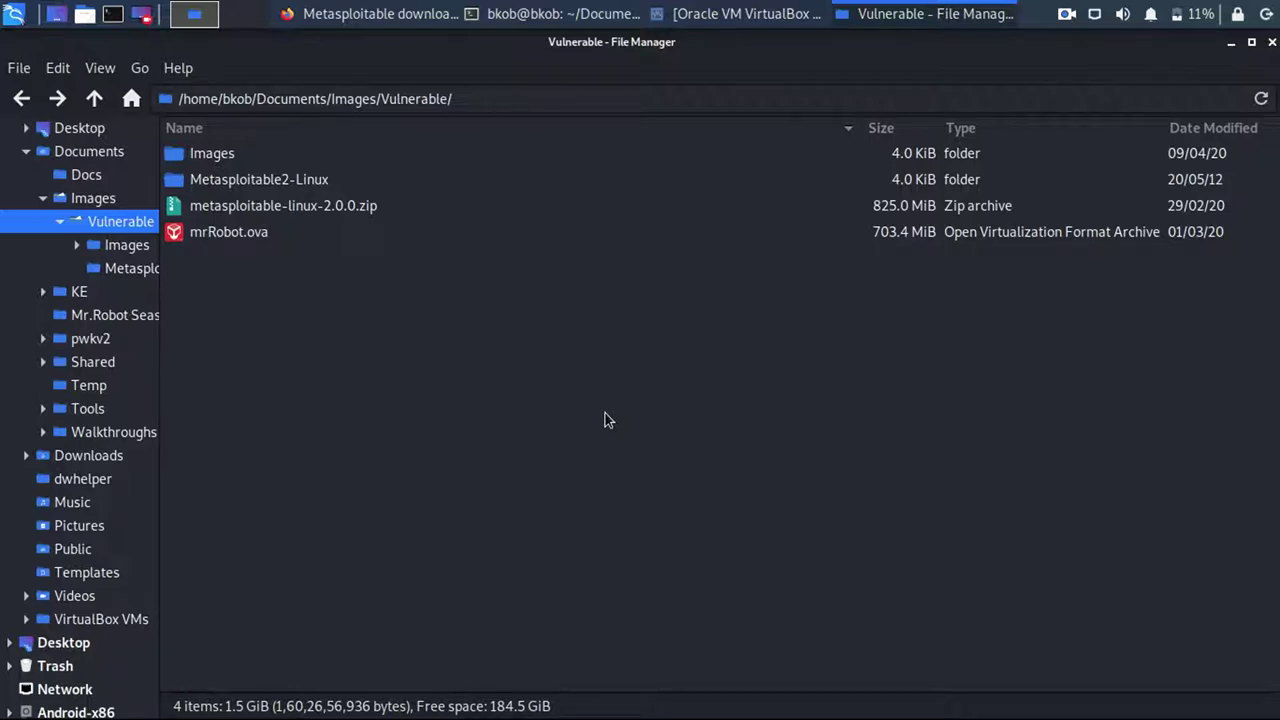
Switch to VirtualBox Manager, start creating a new virtual machine and name it MSF-2.
click(750, 15)
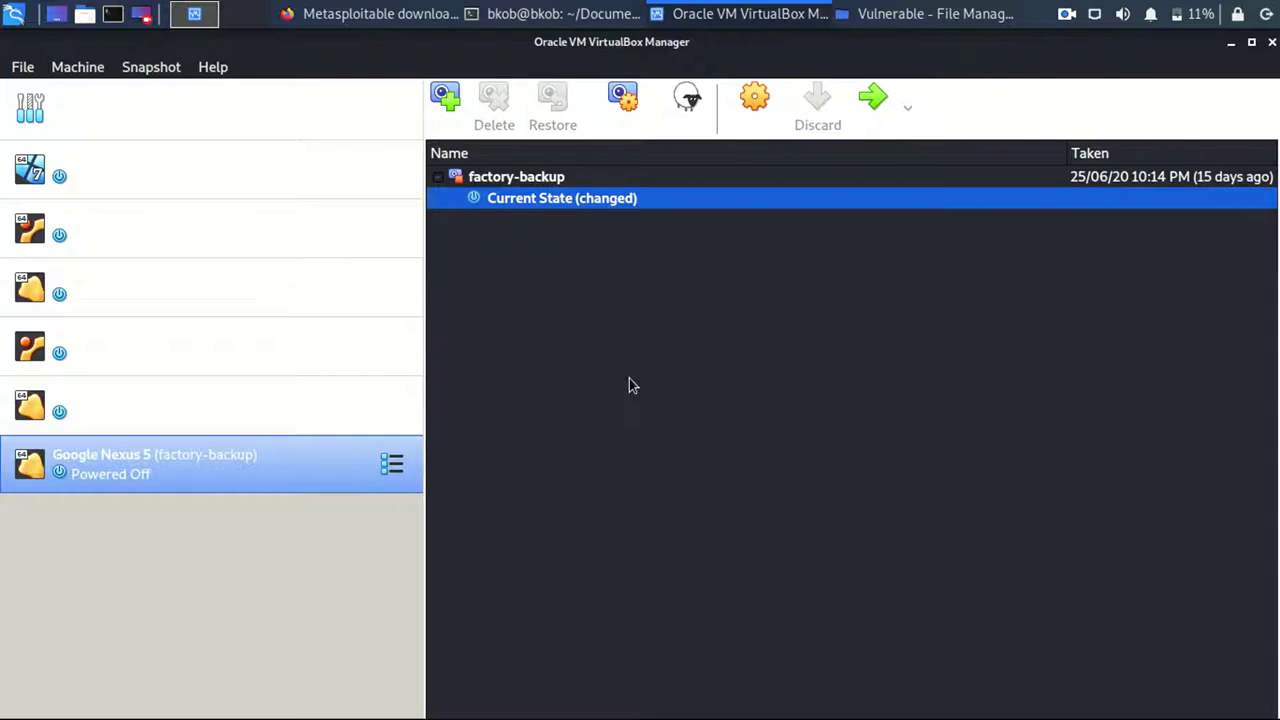
click(22, 74)
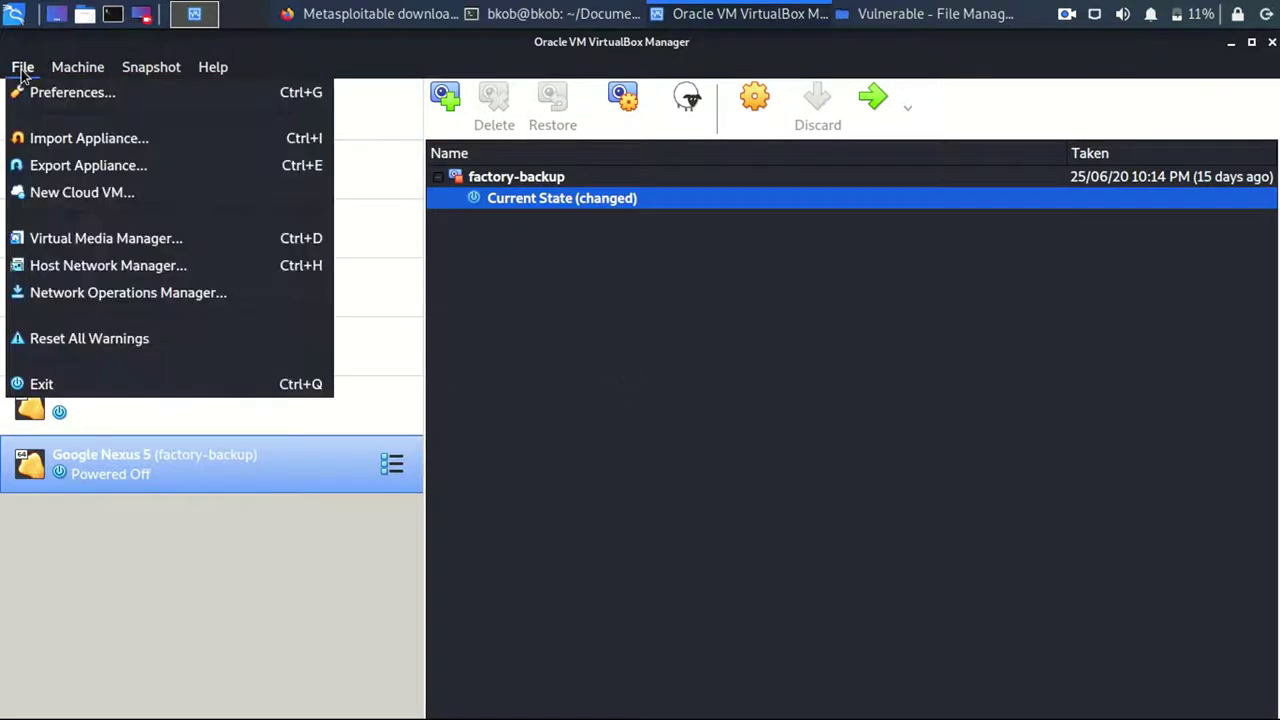
click(633, 393)
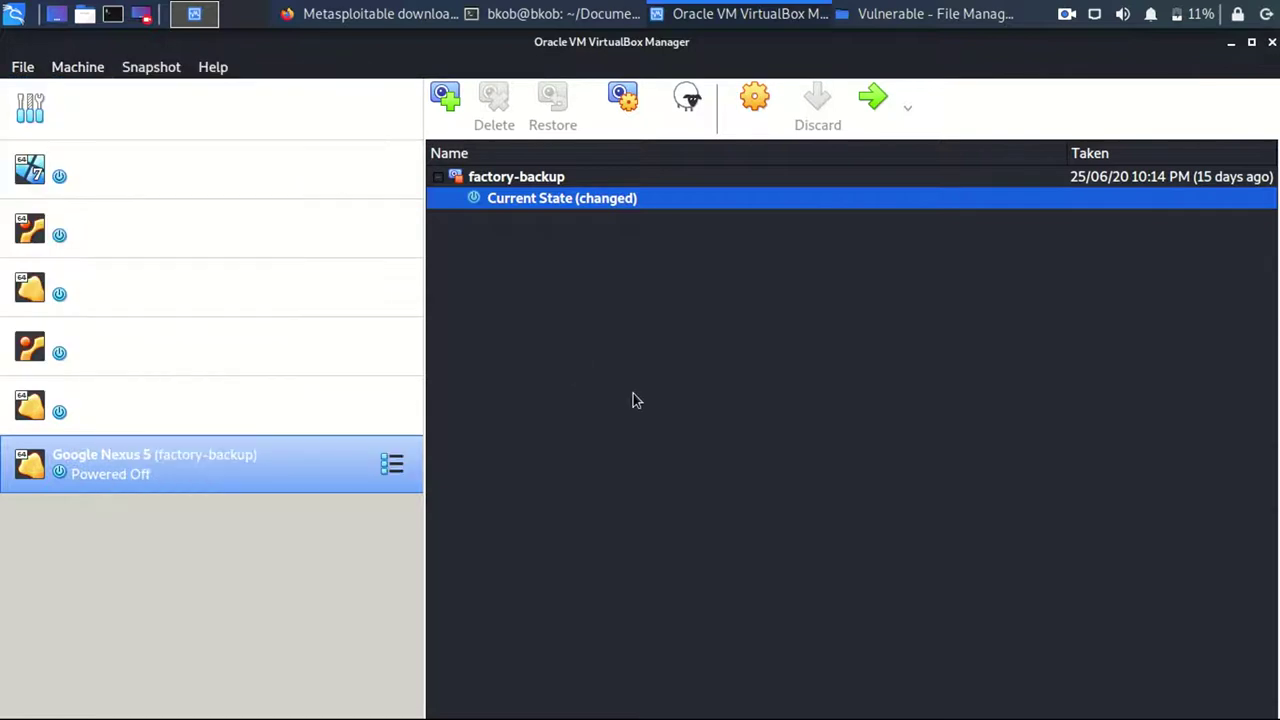
click(77, 74)
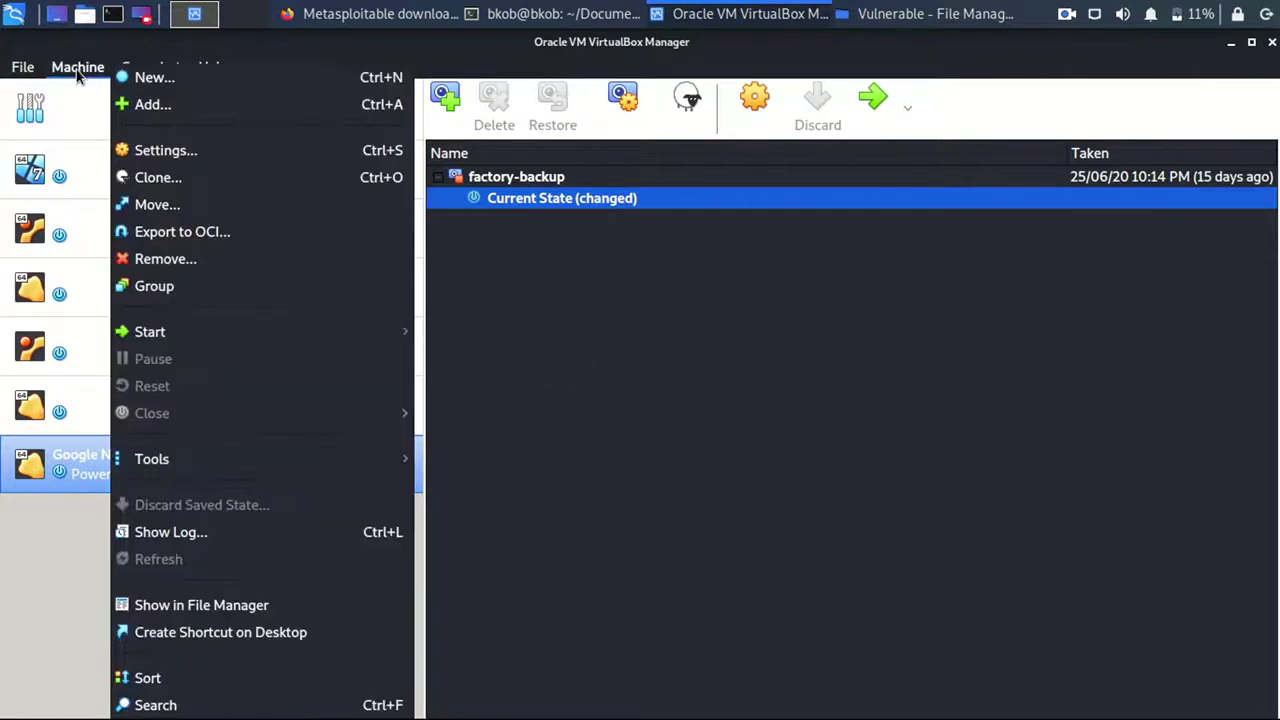
click(180, 80)
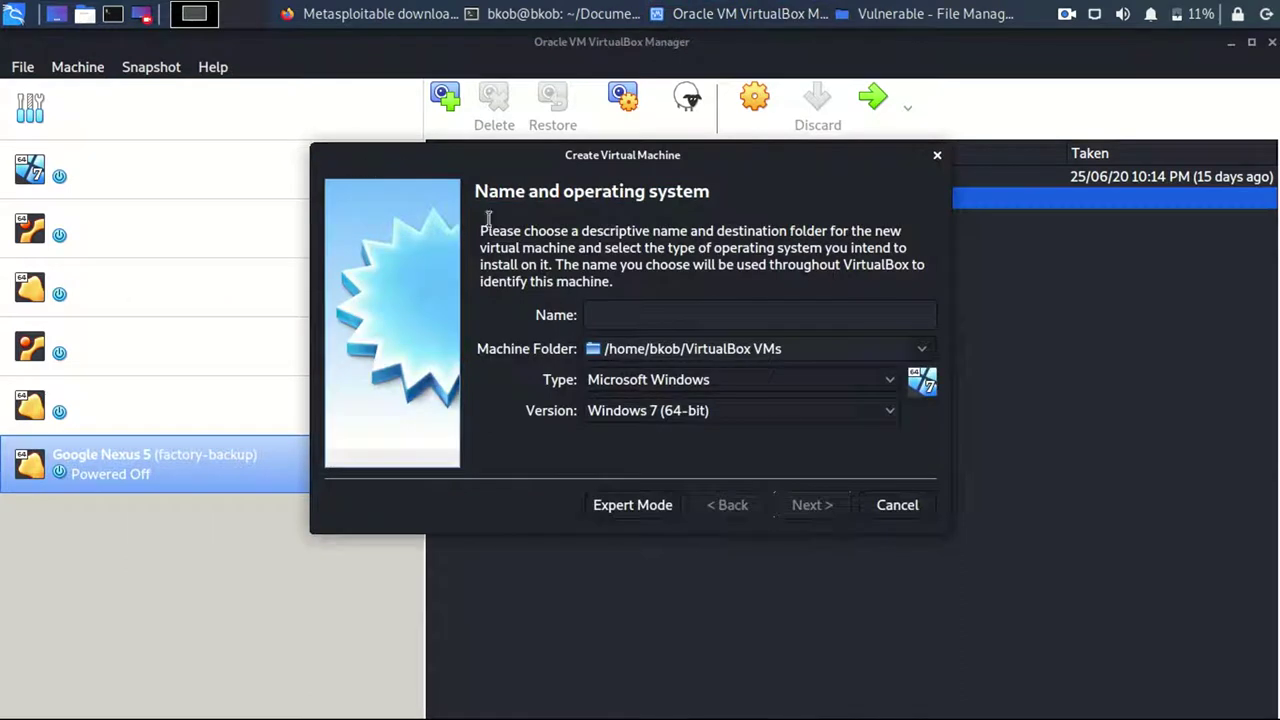
text(M)
key(BackSpace)
text(MS)
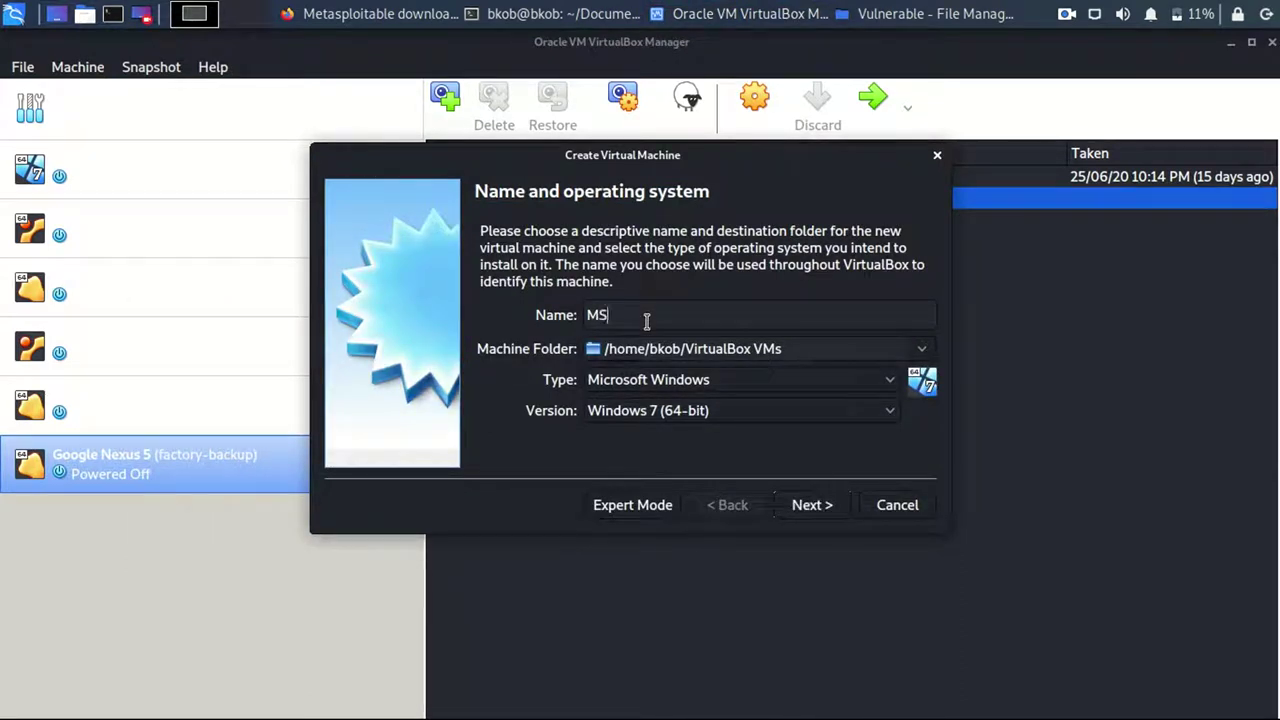
text(F-2)
Set the new machine's operating system type to Linux and version to Ubuntu (64-bit), and continue to the memory size.
click(720, 380)
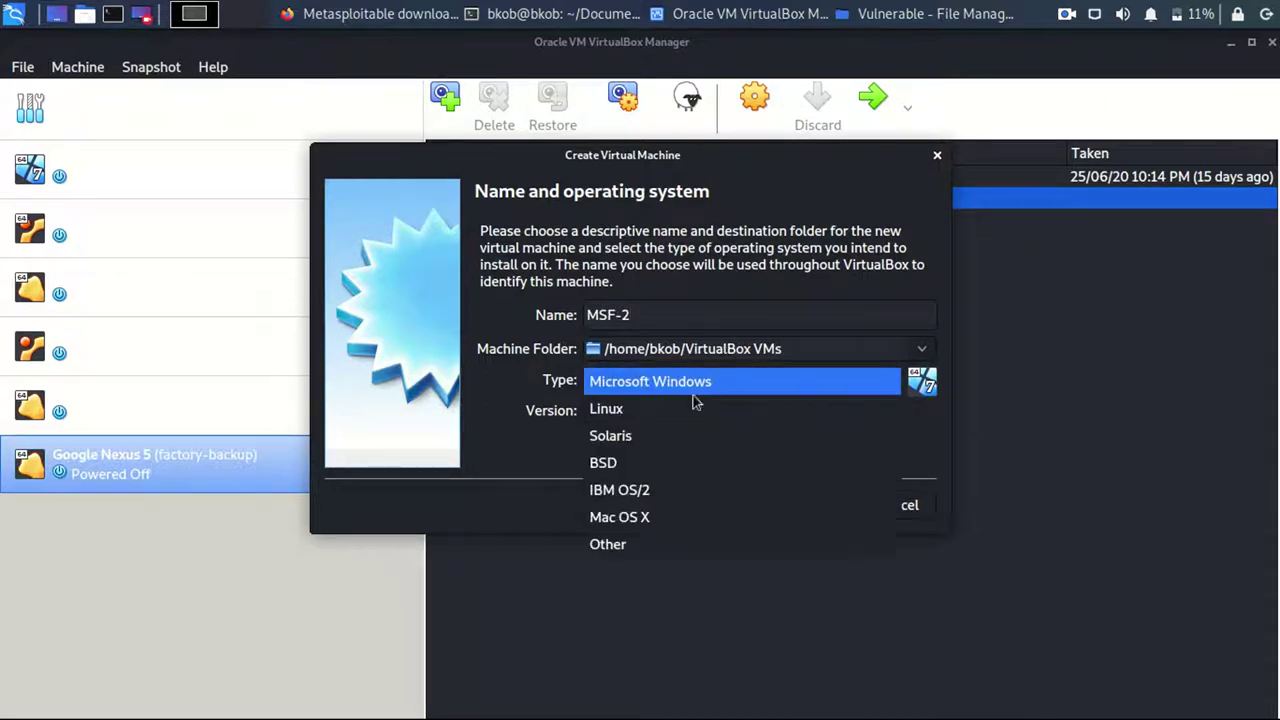
click(651, 414)
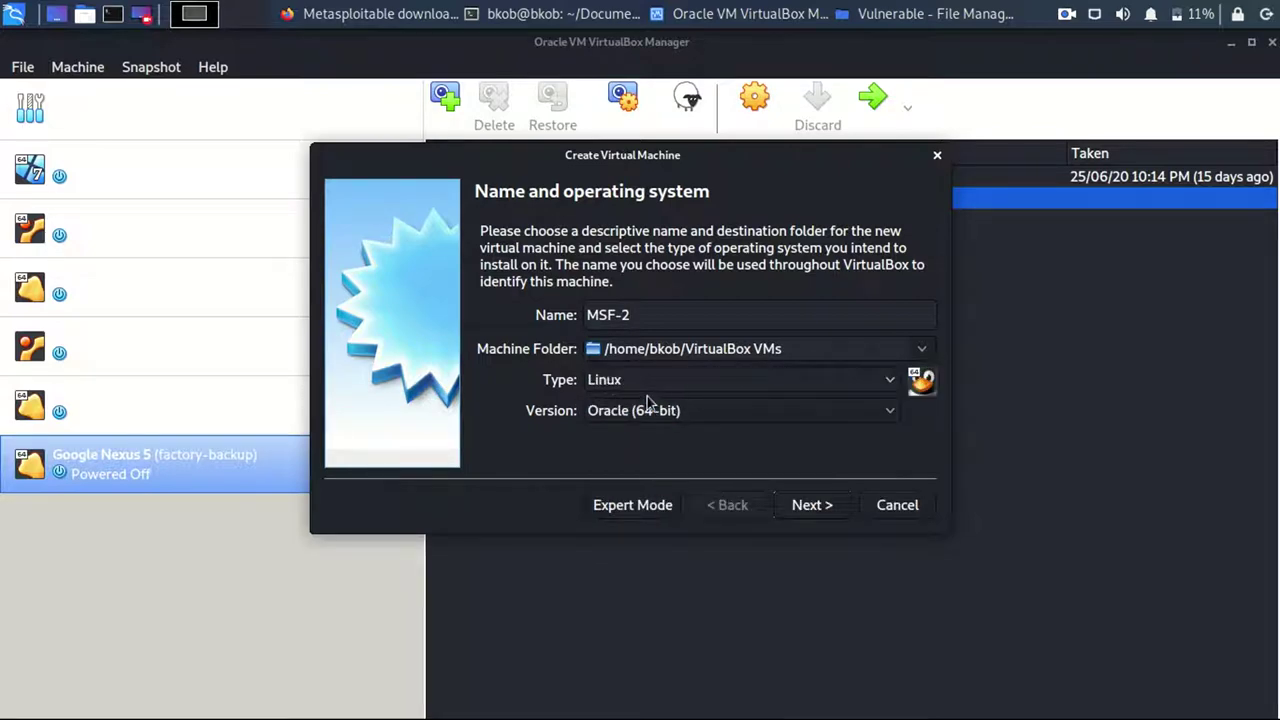
click(645, 414)
click(537, 420)
click(673, 384)
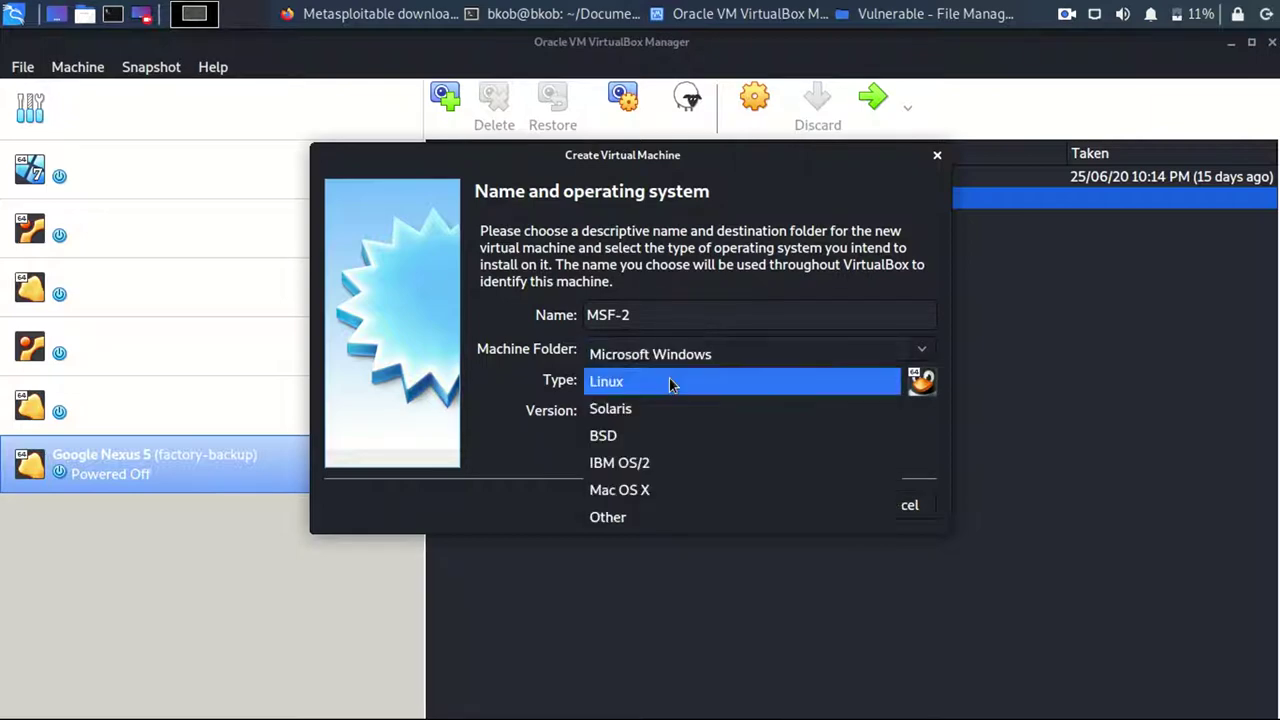
click(673, 384)
click(645, 410)
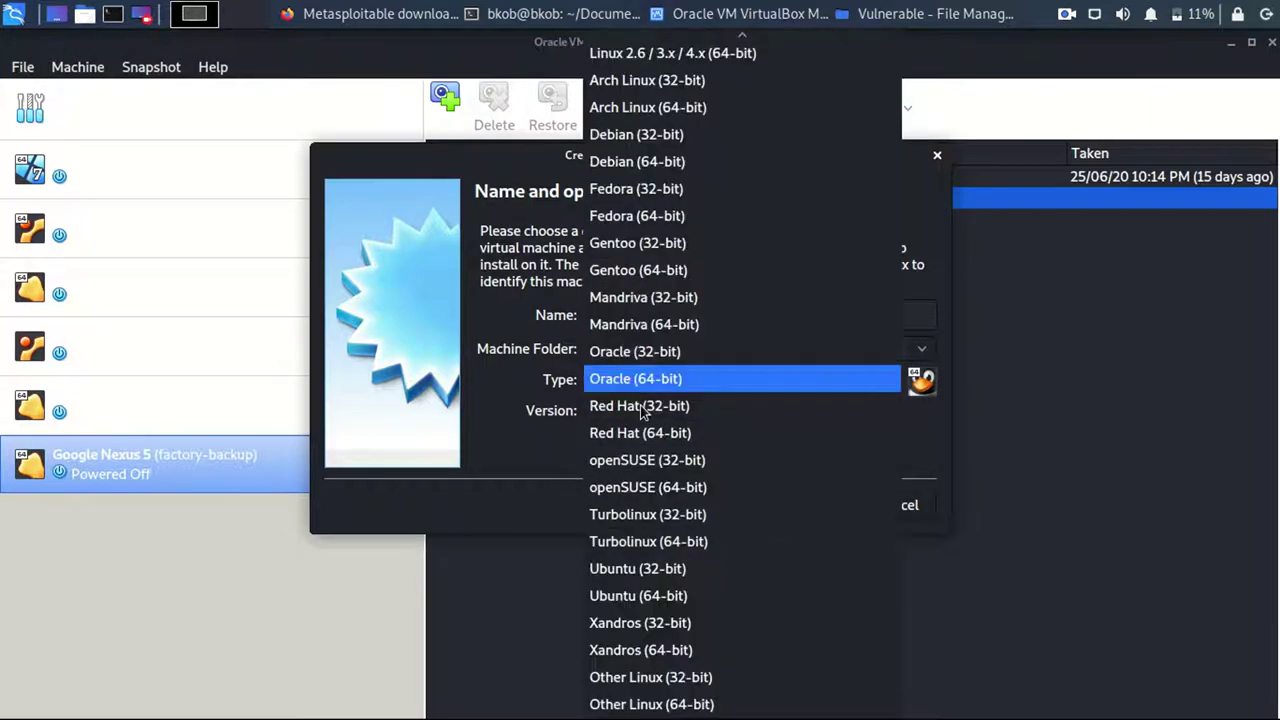
click(623, 594)
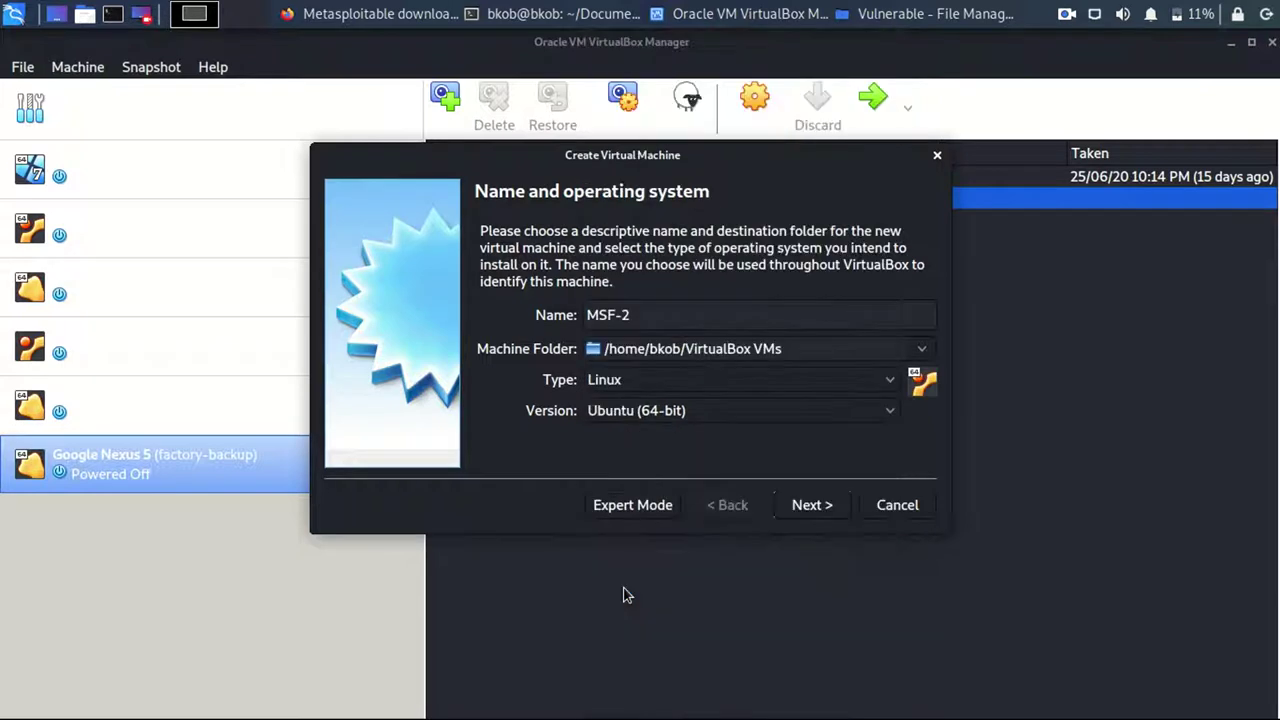
click(808, 517)
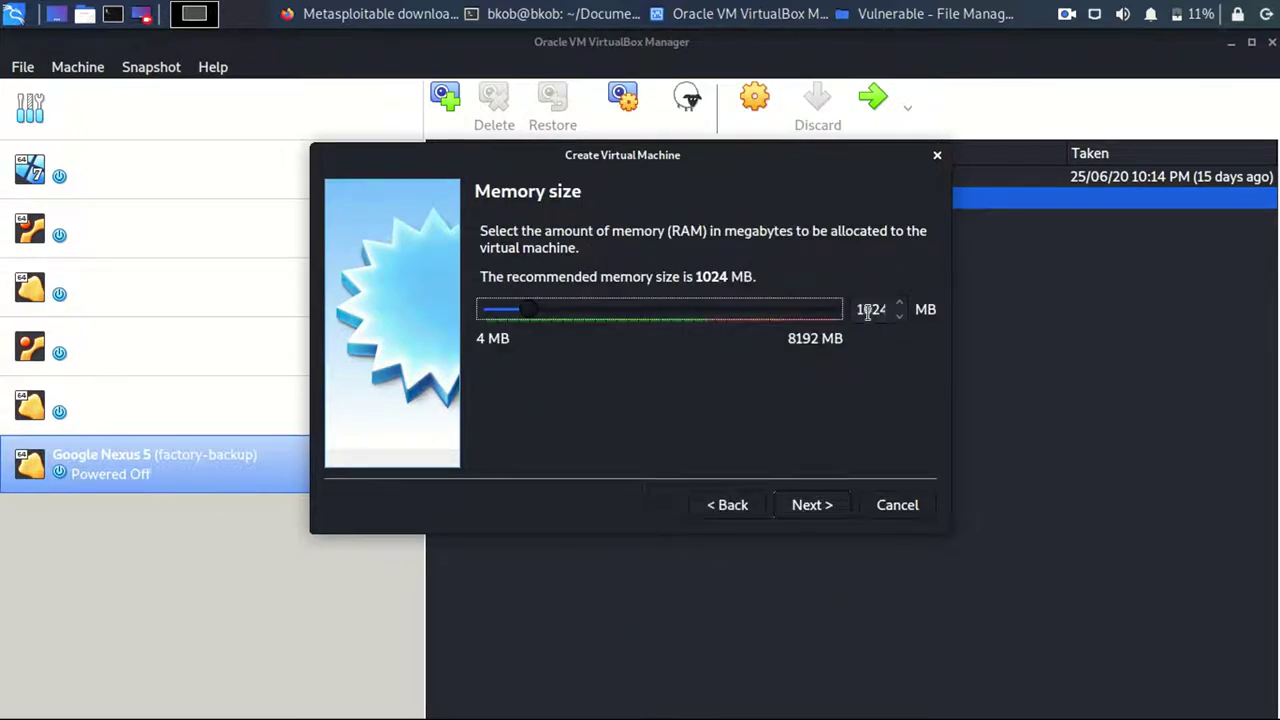
Set the virtual machine's memory size to 512 MB and continue to the hard disk options.
double_click(868, 311)
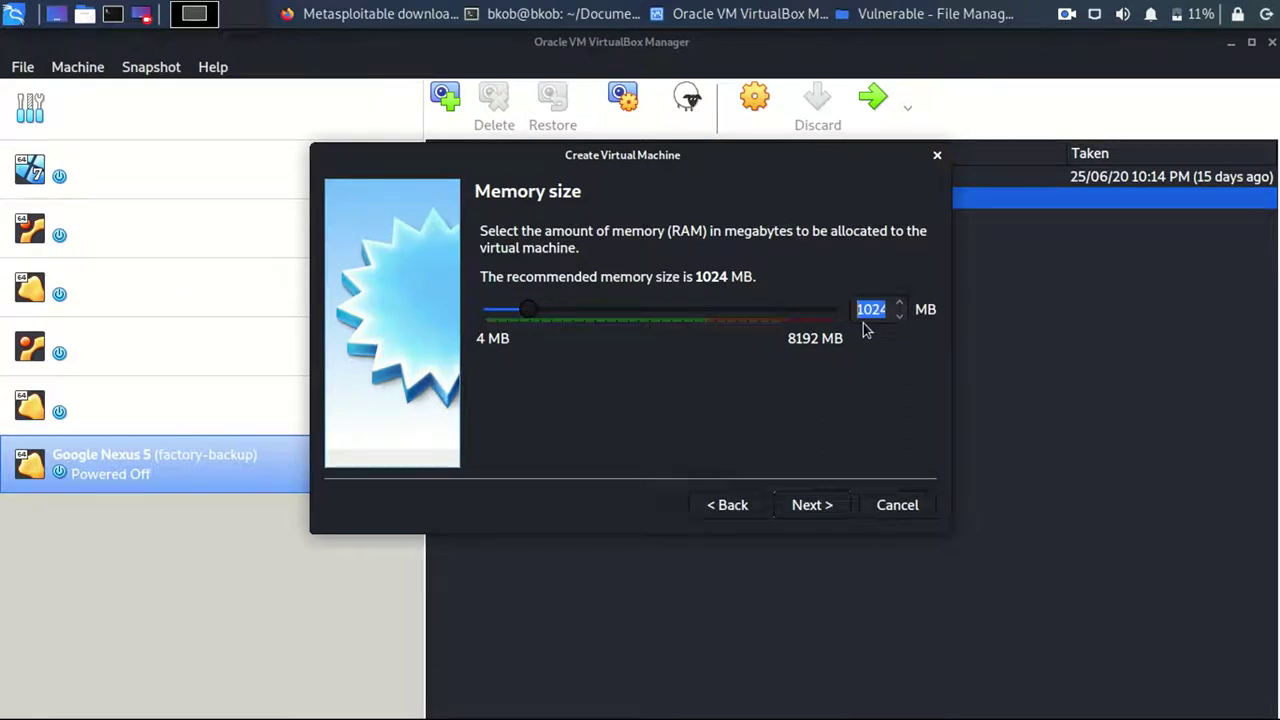
text(512)
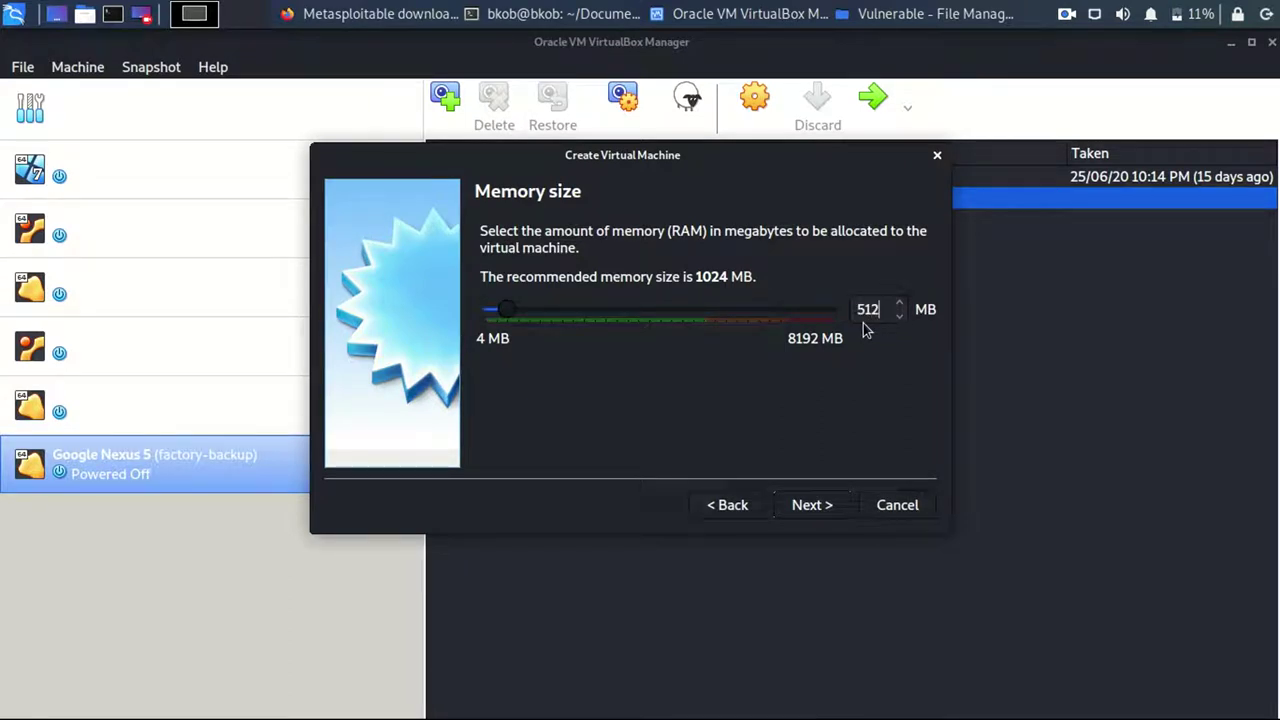
click(812, 505)
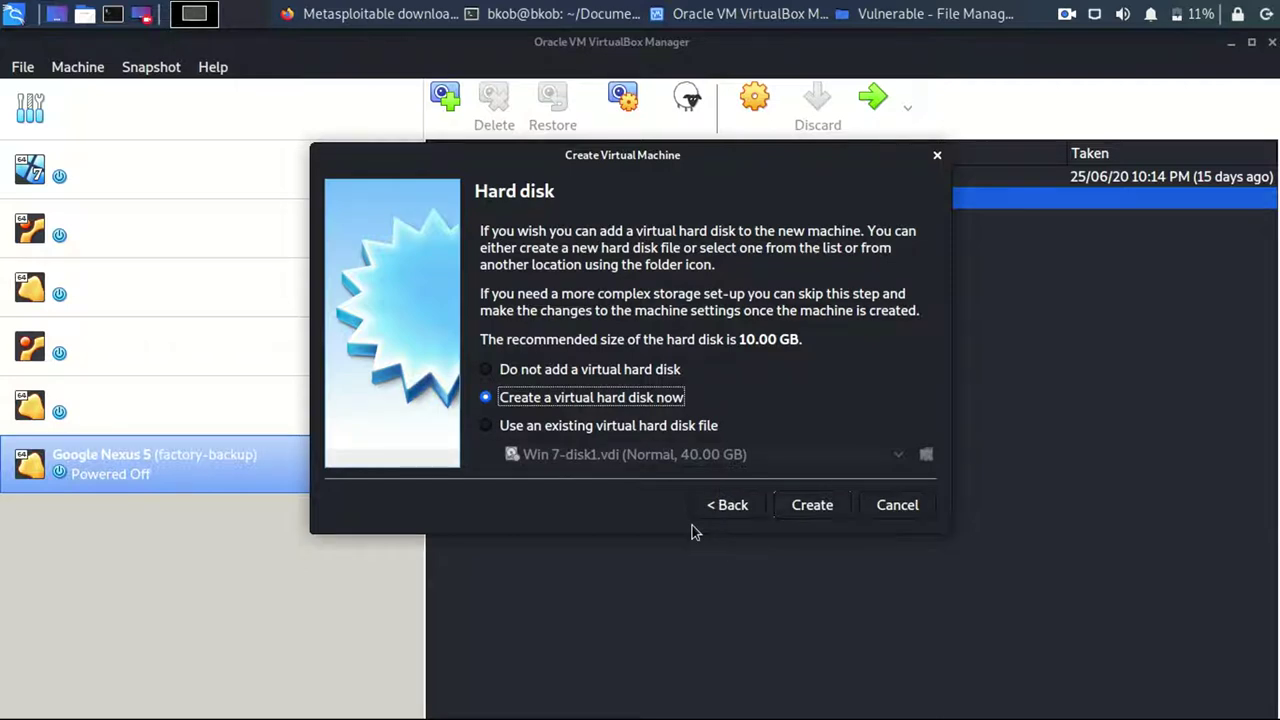
Switch to the file manager and locate Metasploitable.vmdk in the Metasploitable2-Linux folder.
click(900, 14)
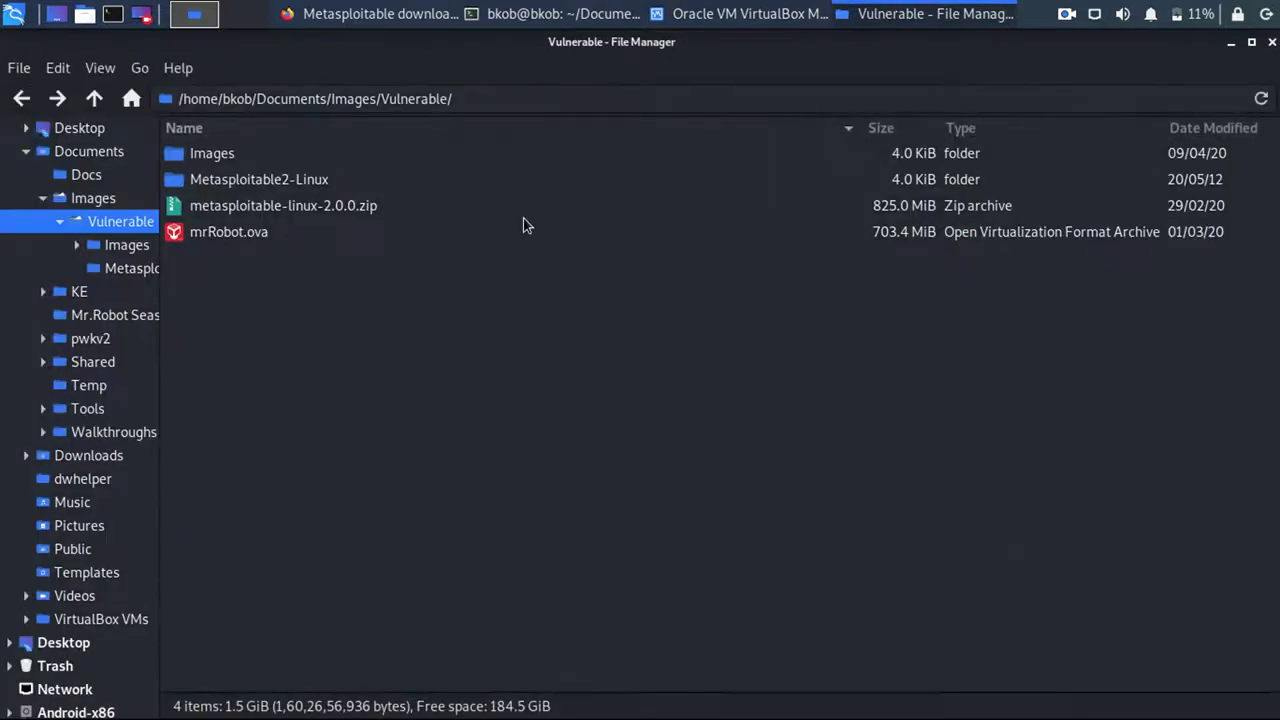
double_click(291, 181)
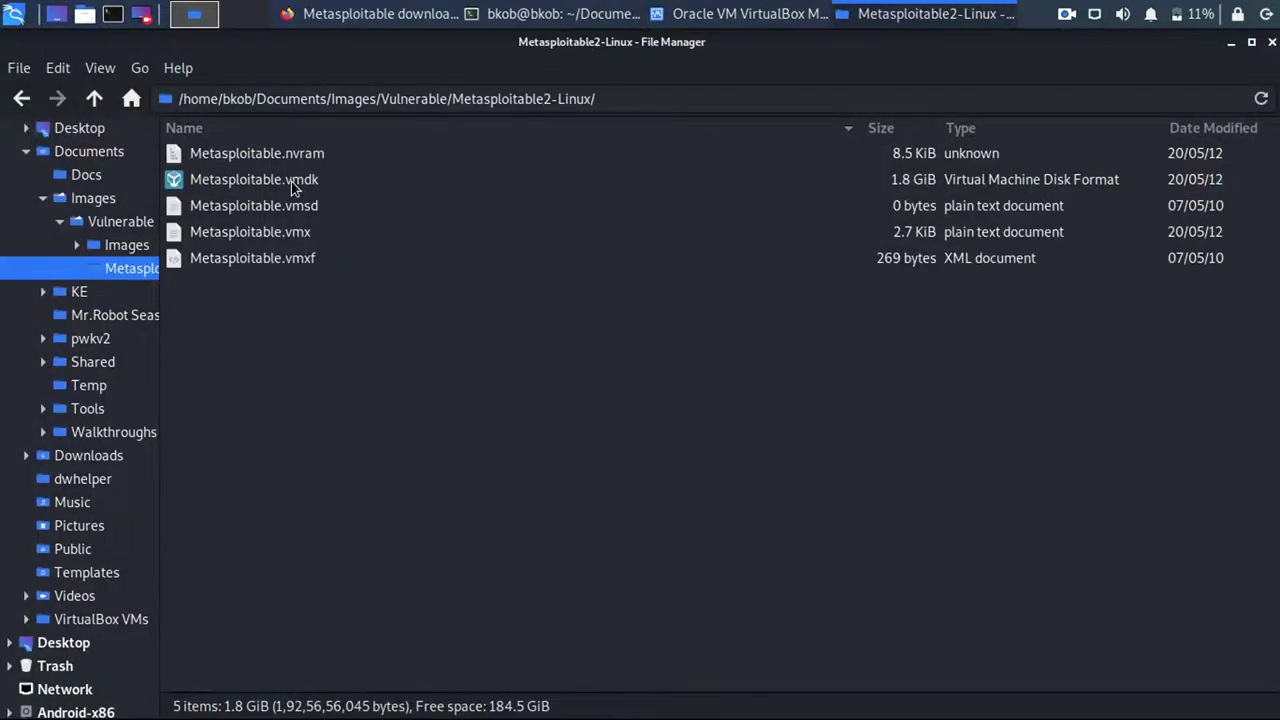
click(291, 181)
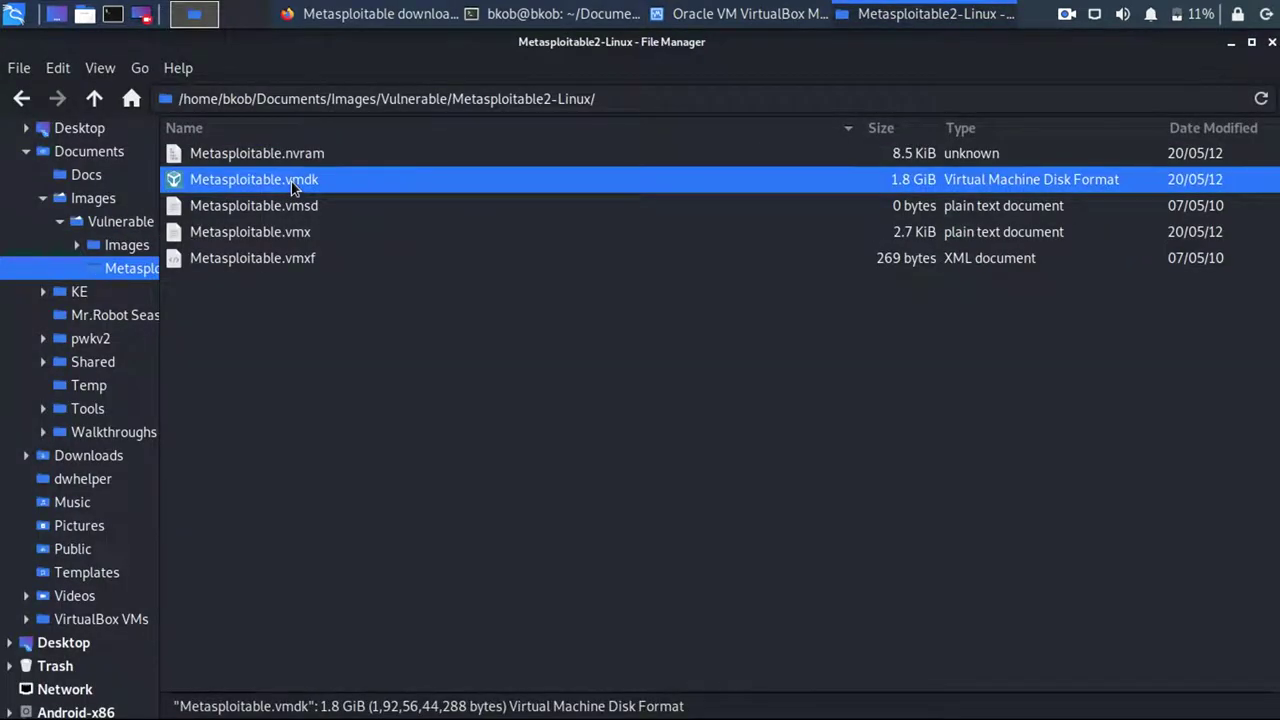
Switch back to VirtualBox Manager and choose to use an existing virtual hard disk file, rechecking the disk file's folder in the file manager.
click(726, 10)
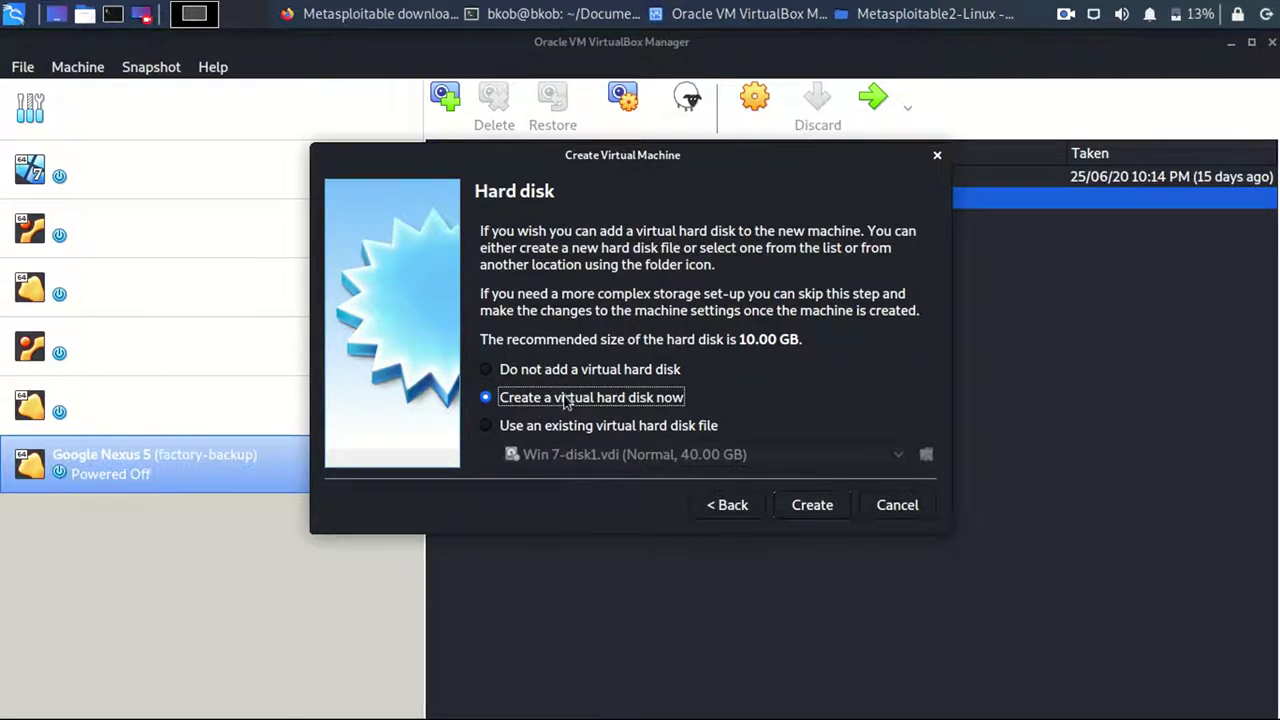
click(563, 428)
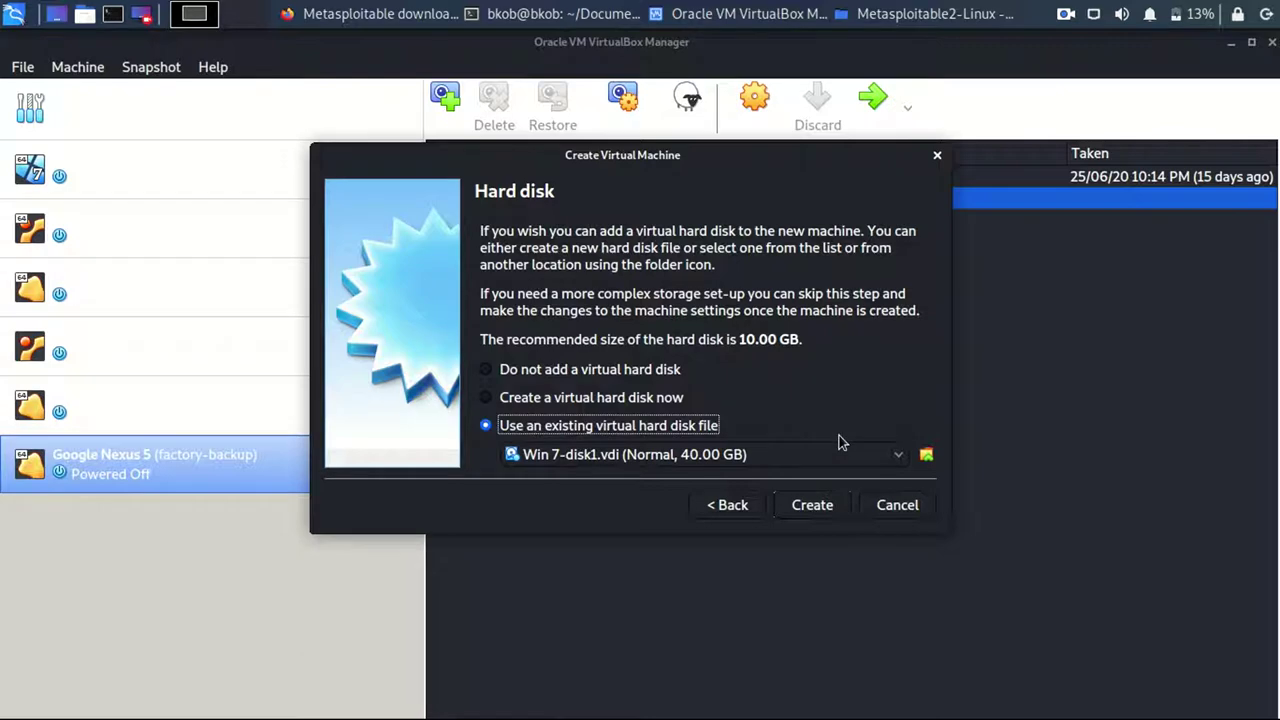
click(925, 14)
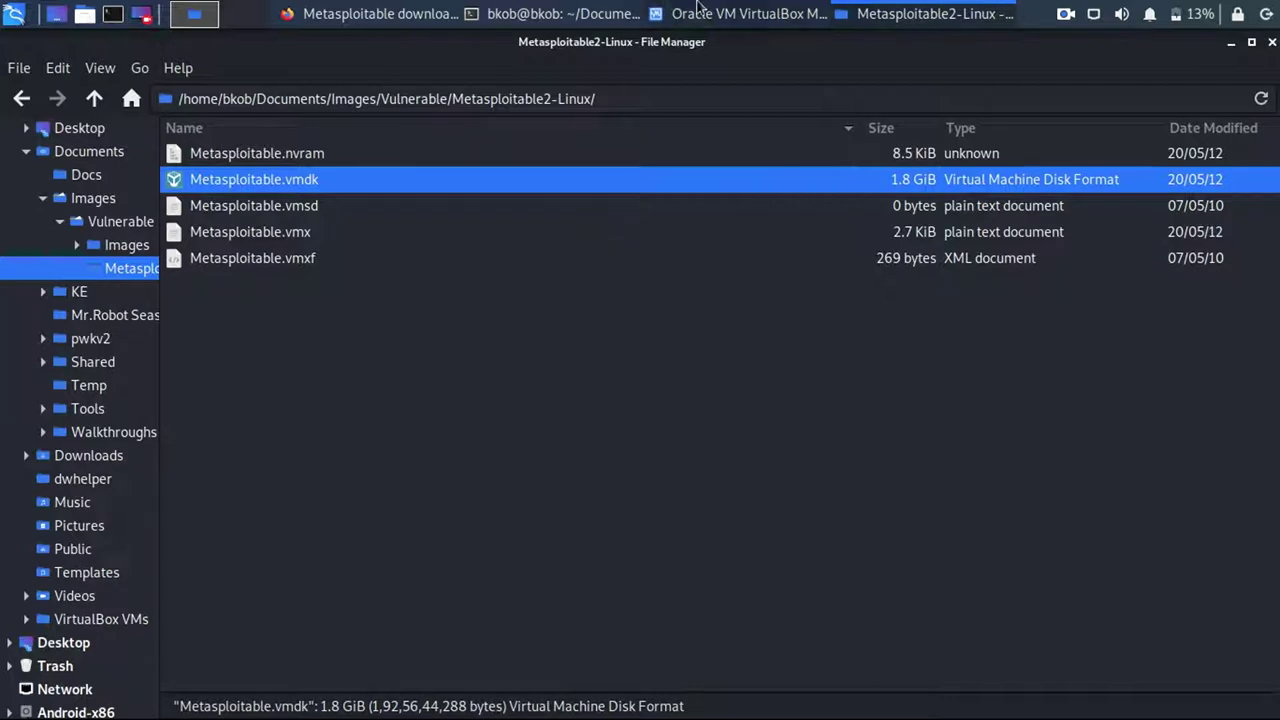
click(698, 8)
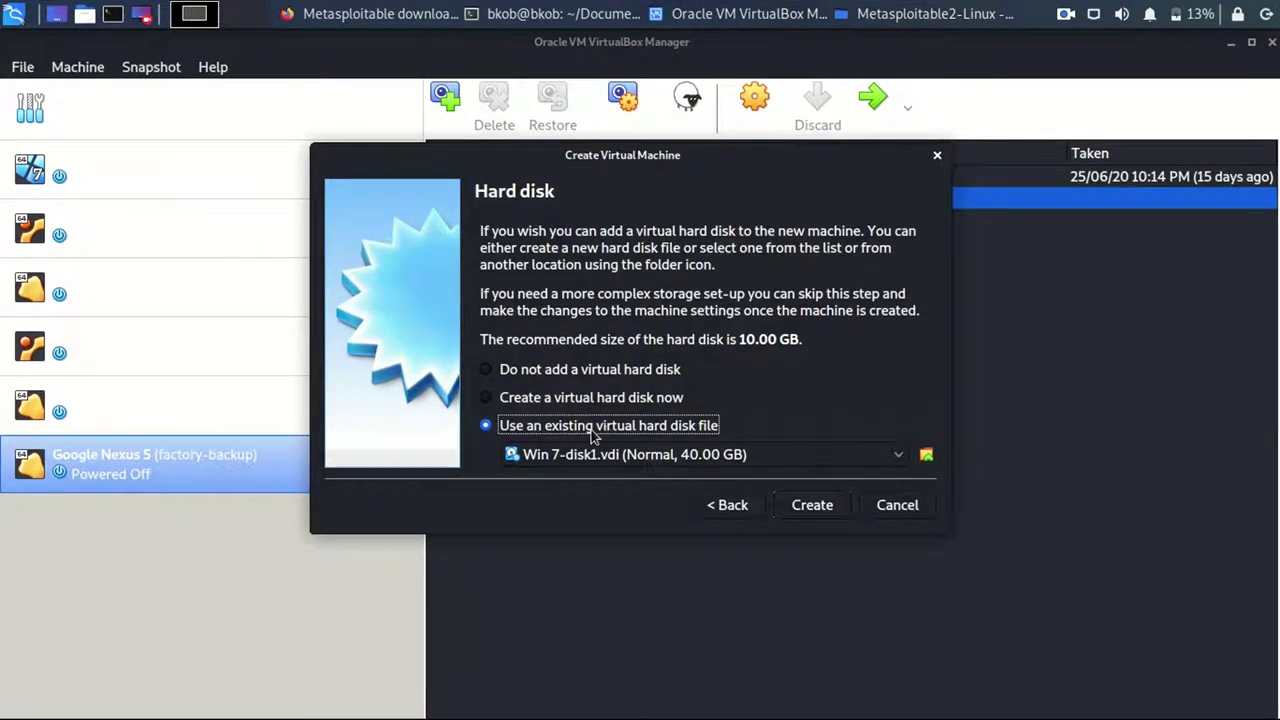
Add Metasploitable.vmdk from Documents/Images/Vulnerable/Metasploitable2-Linux to the available virtual hard disks.
click(927, 457)
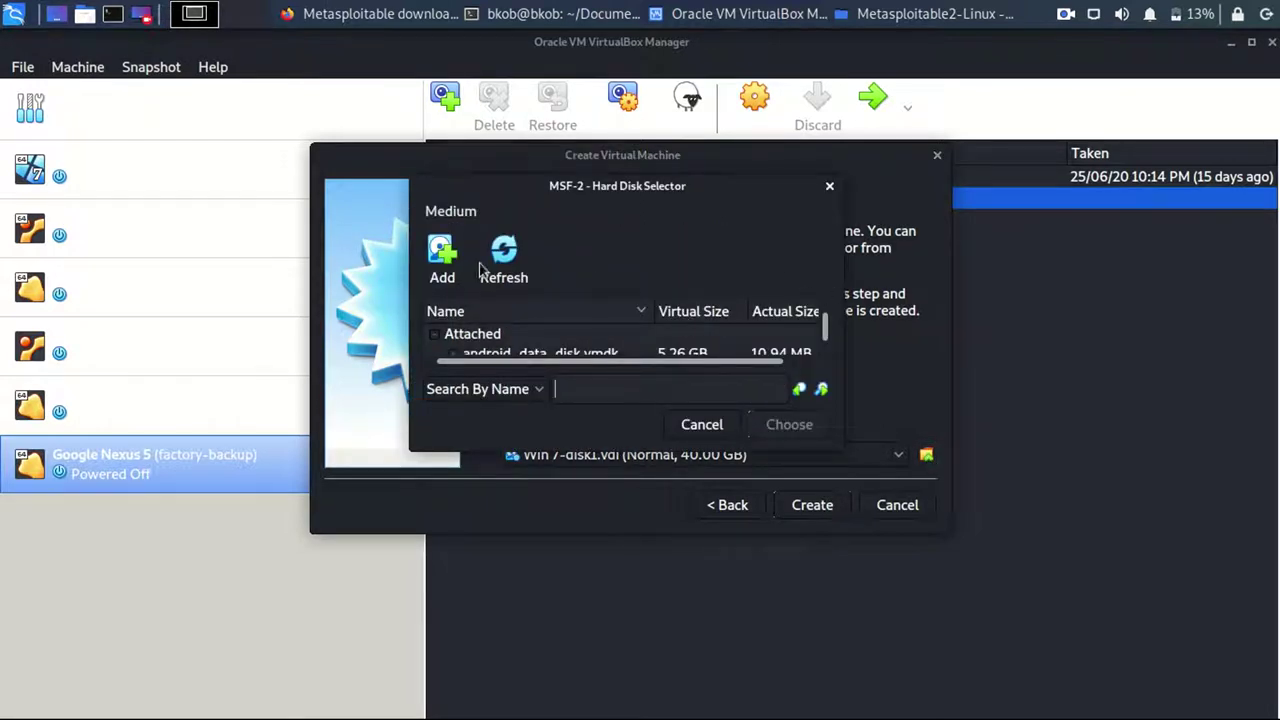
click(442, 257)
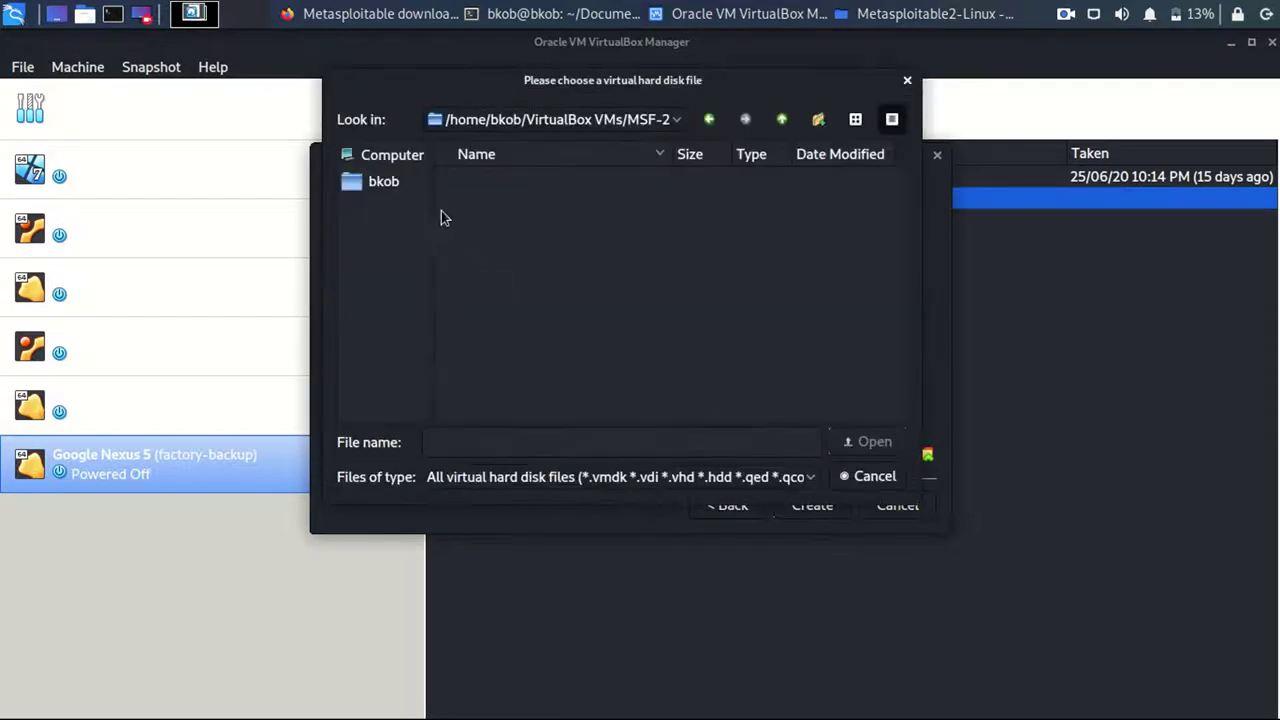
click(378, 181)
double_click(484, 196)
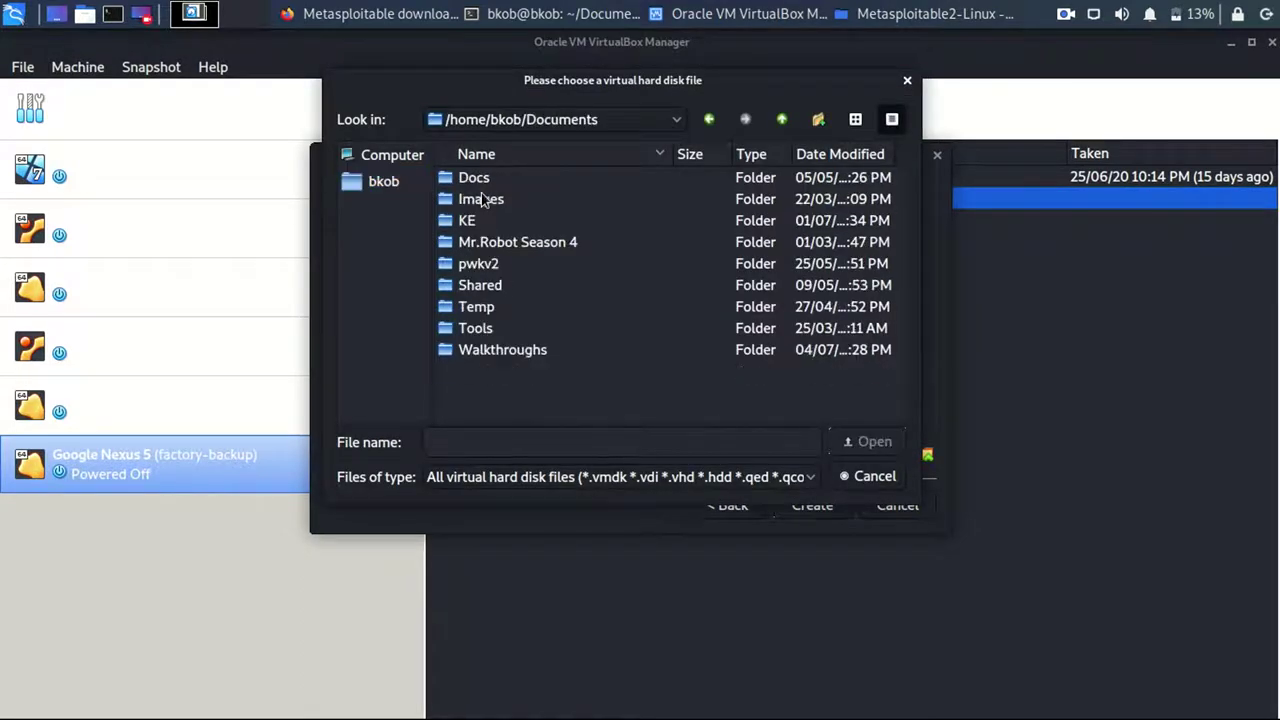
double_click(481, 198)
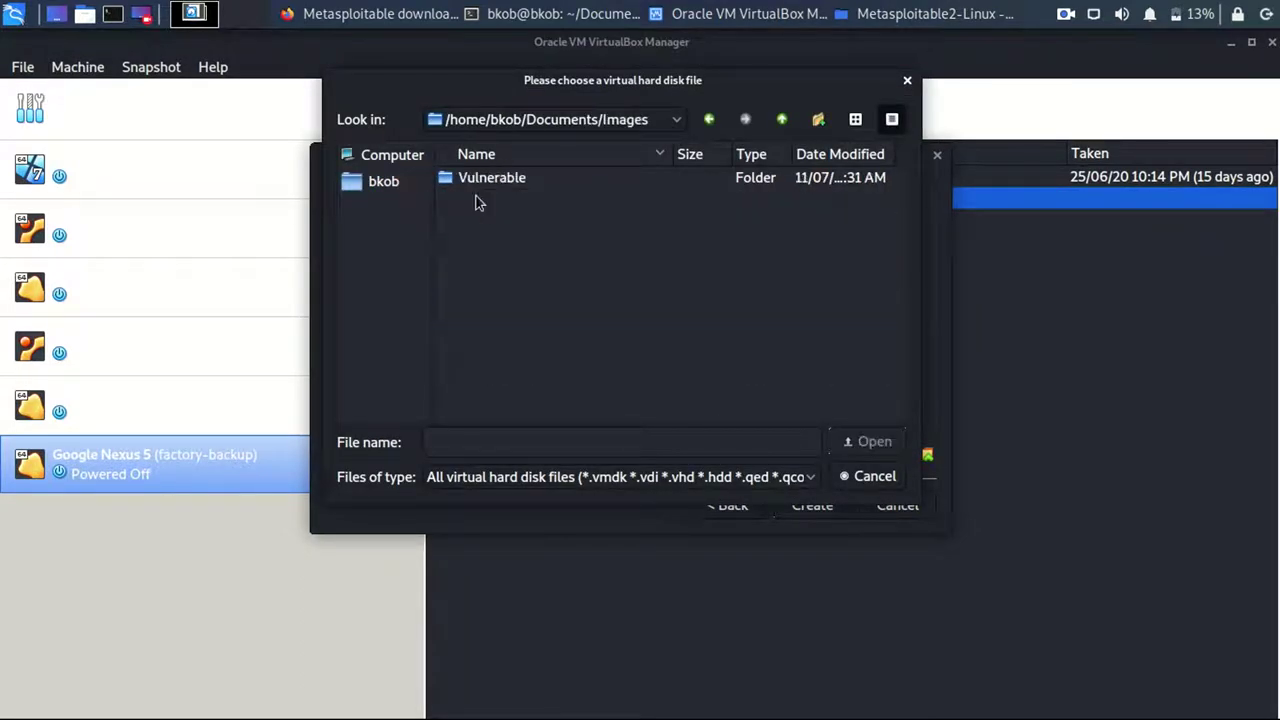
double_click(480, 180)
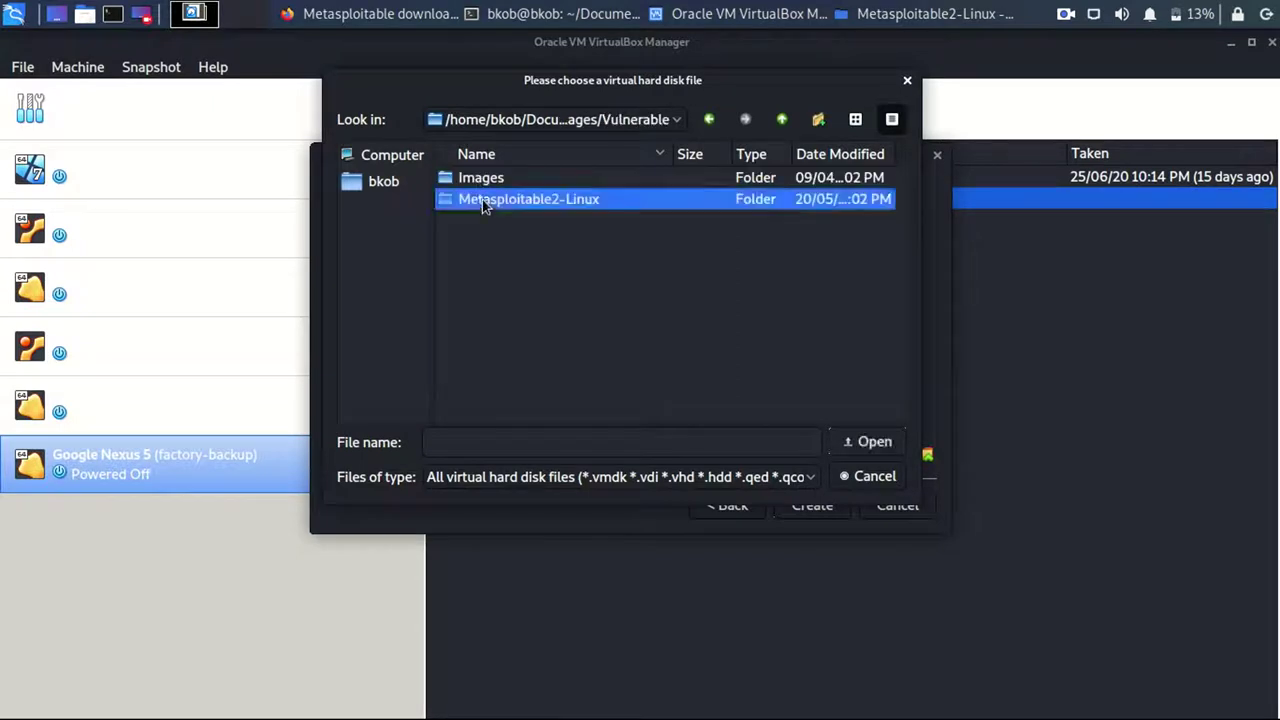
double_click(482, 199)
double_click(503, 182)
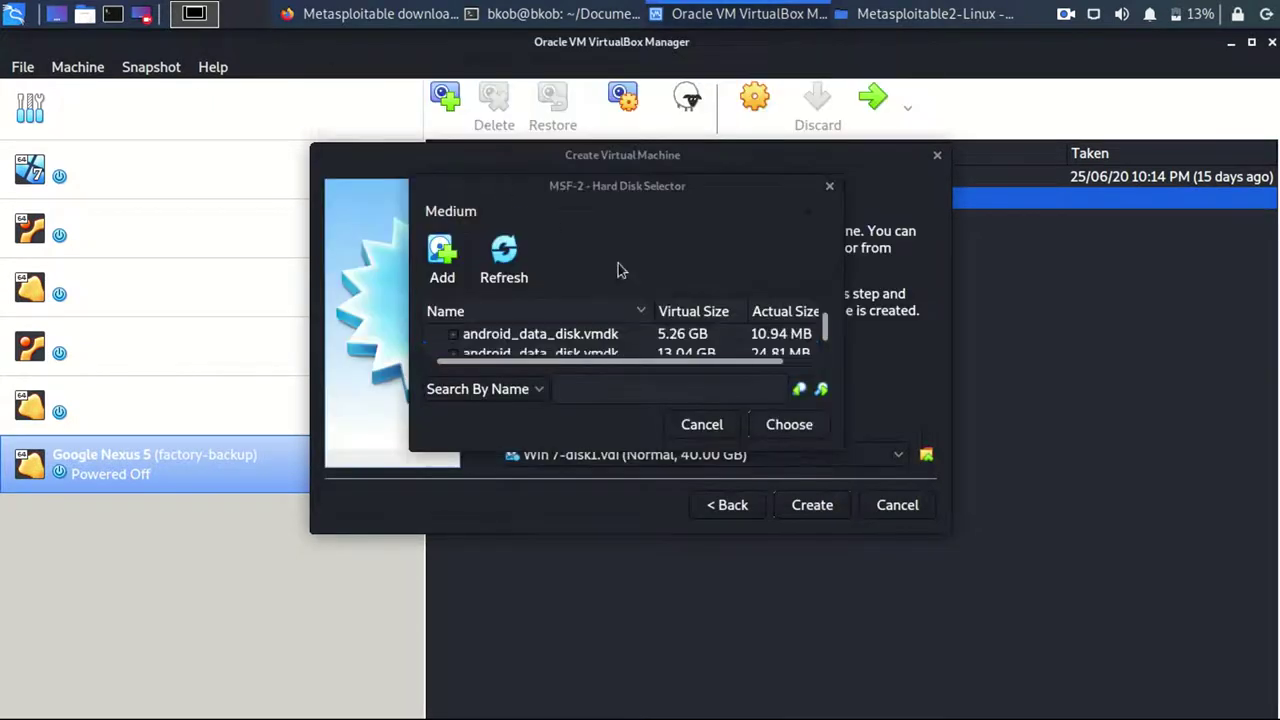
Choose Metasploitable.vmdk as the virtual hard disk and create the MSF-2 machine.
click(620, 338)
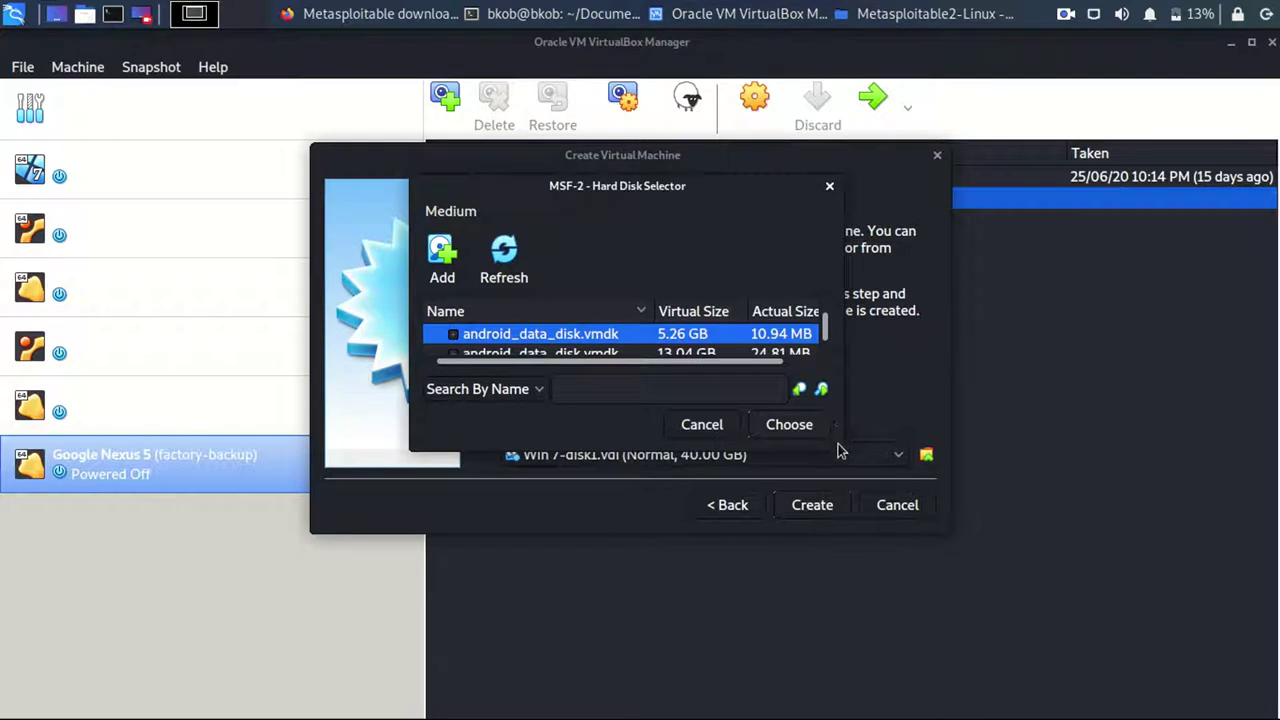
click(741, 350)
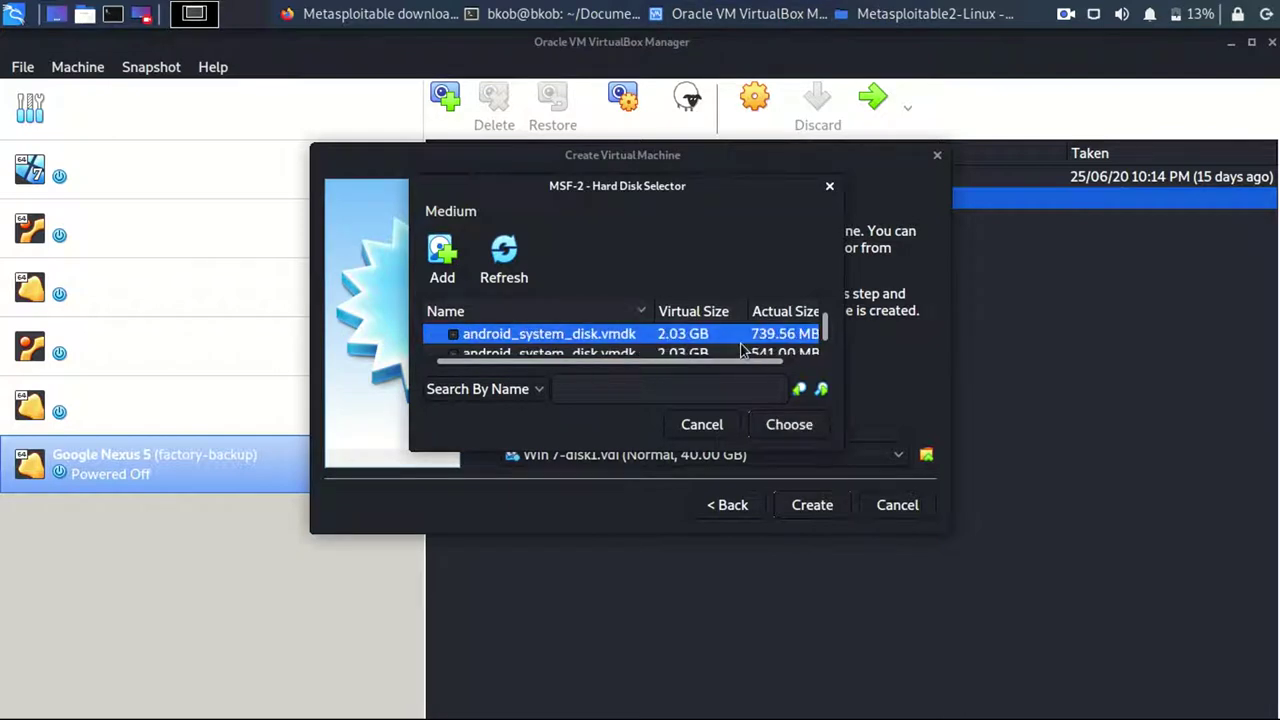
click(741, 350)
click(741, 350)
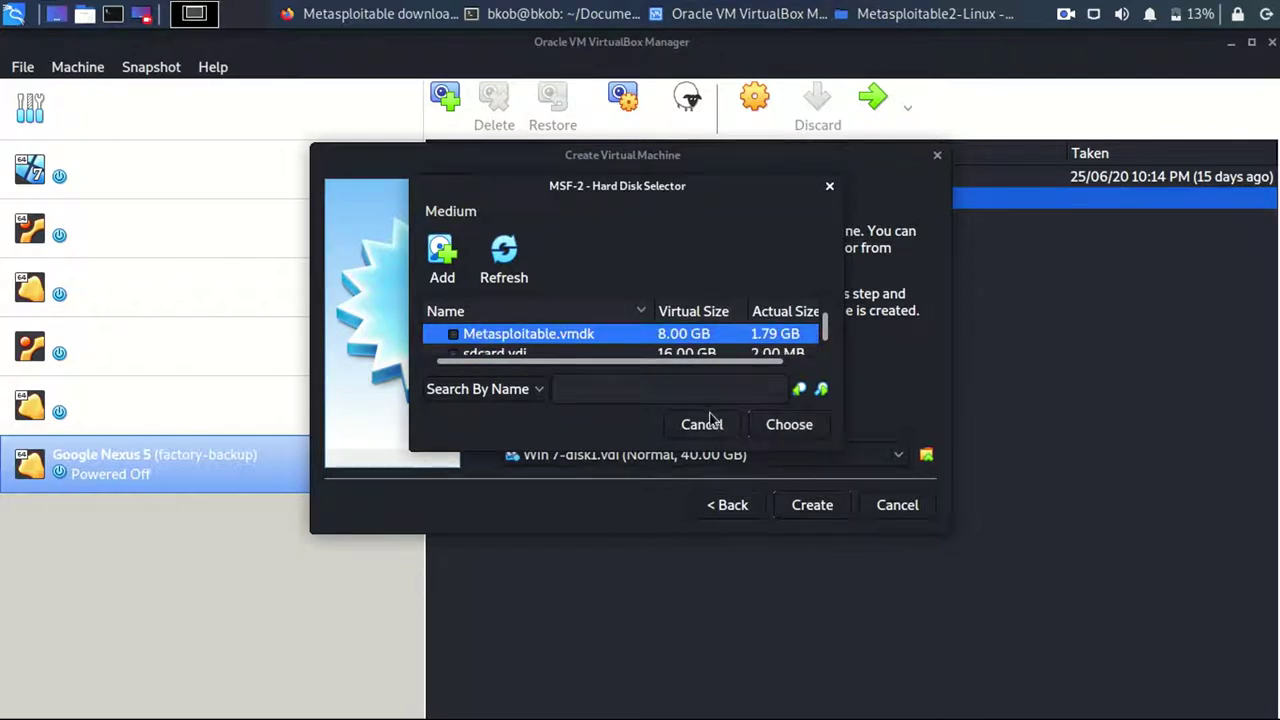
click(788, 428)
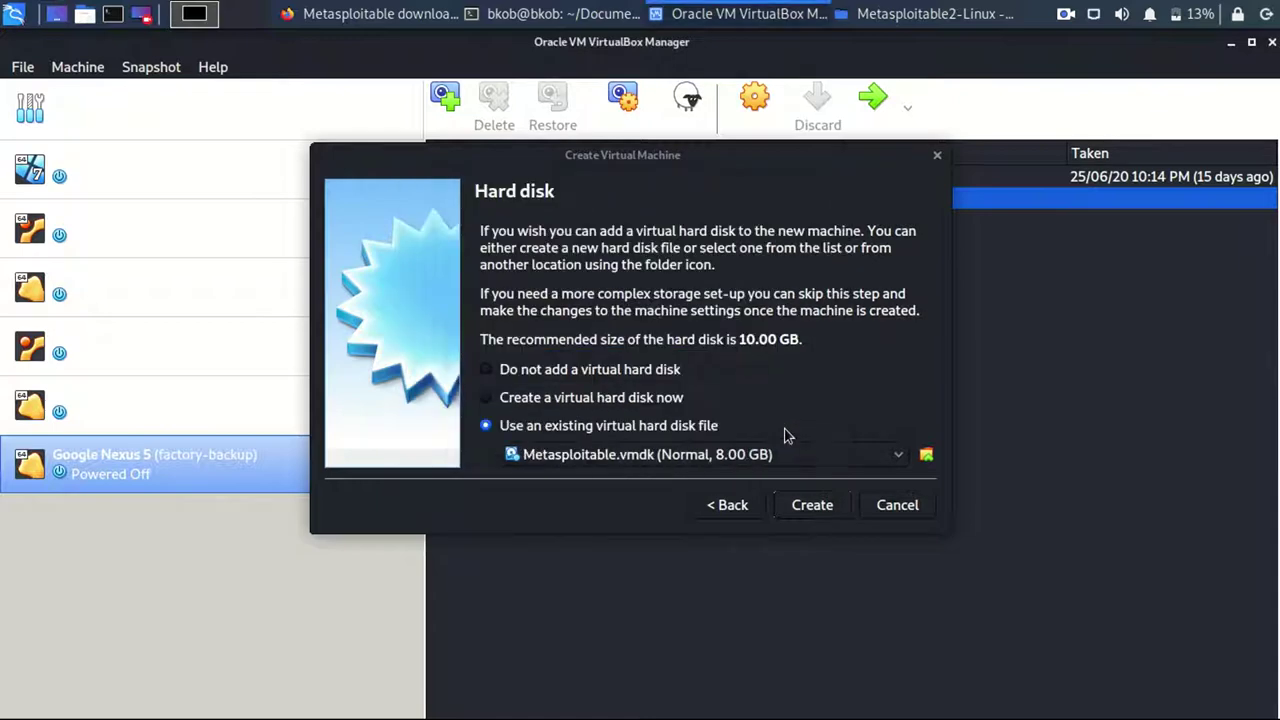
click(828, 506)
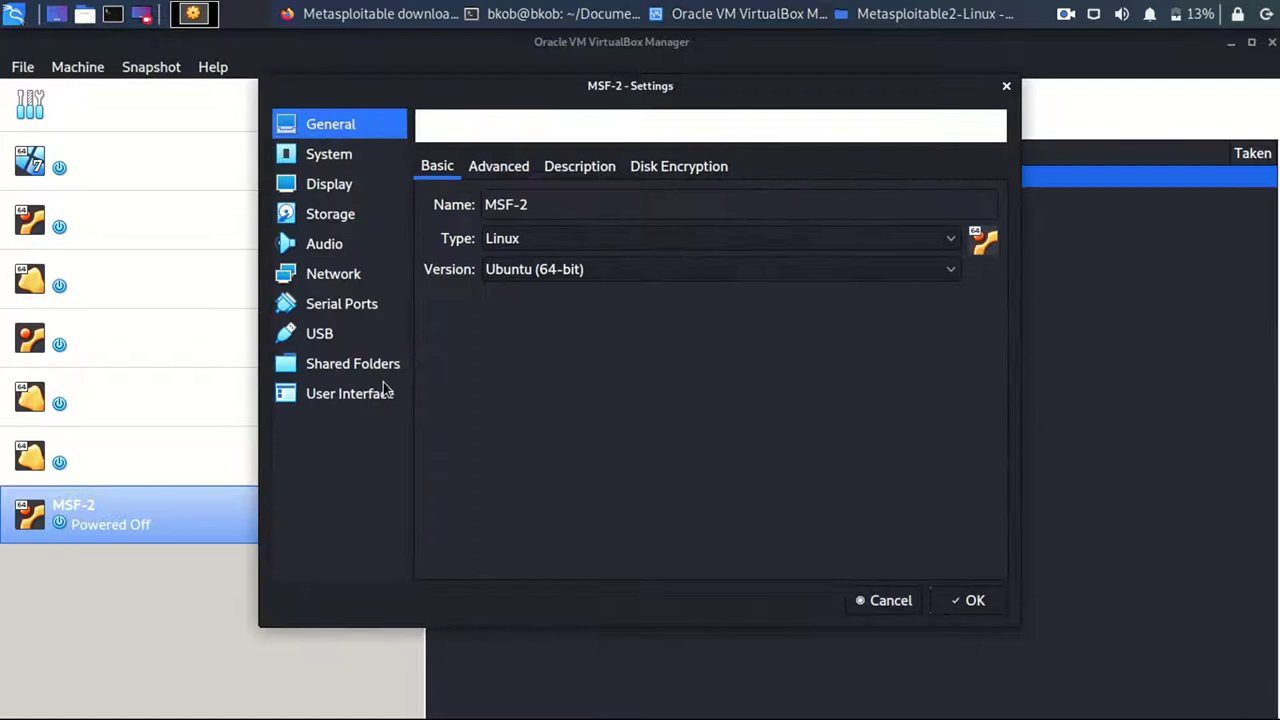
Try attaching MSF-2's network Adapter 1 to a Bridged Adapter, look through the interface names, and discard the settings.
click(338, 276)
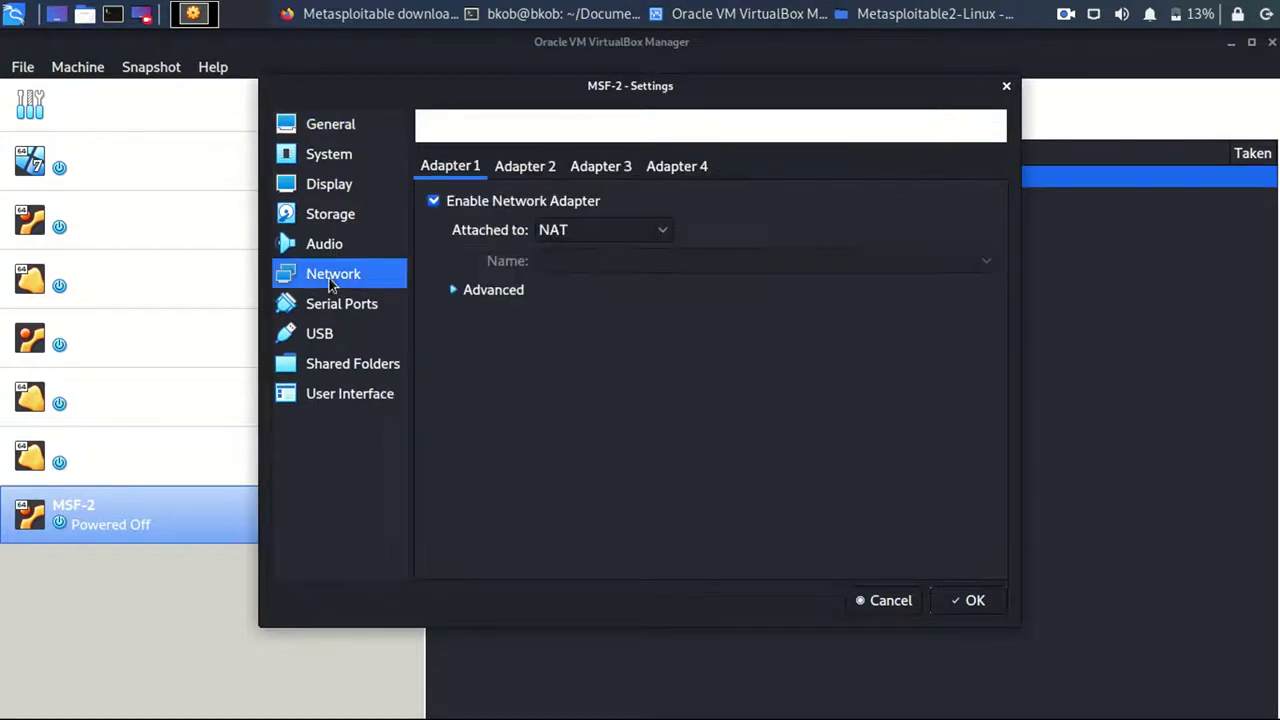
click(617, 232)
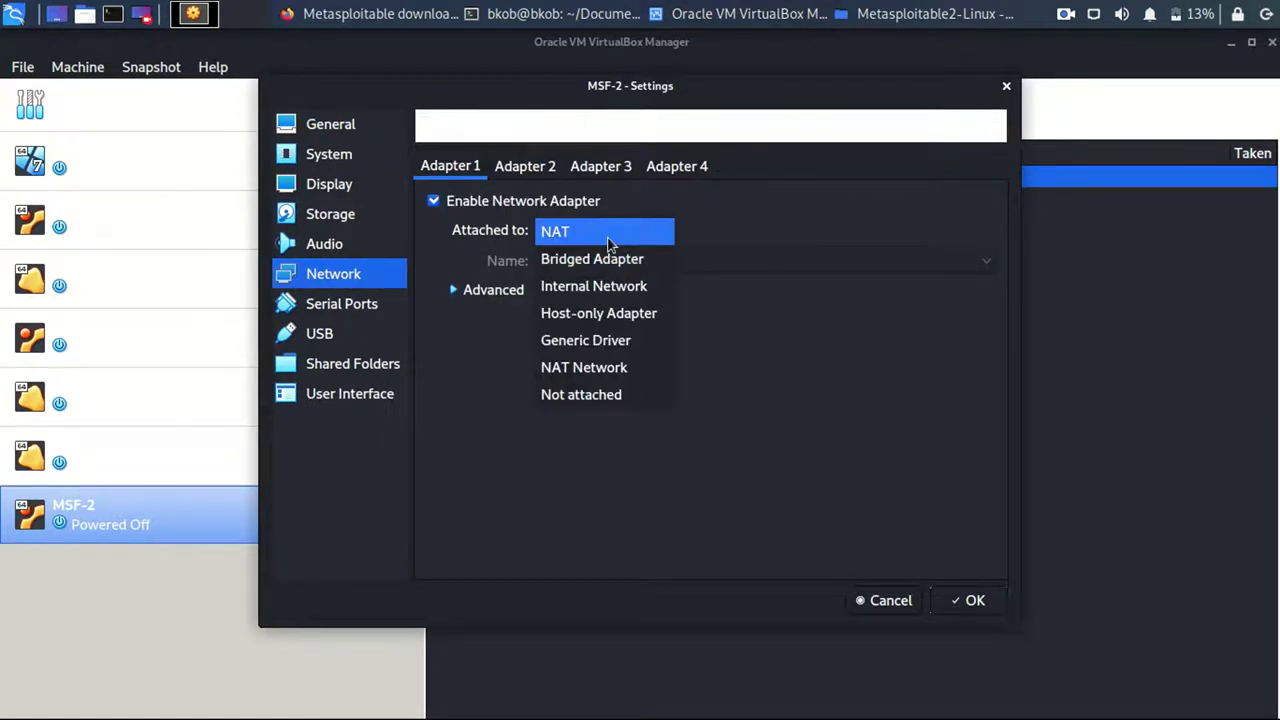
click(625, 262)
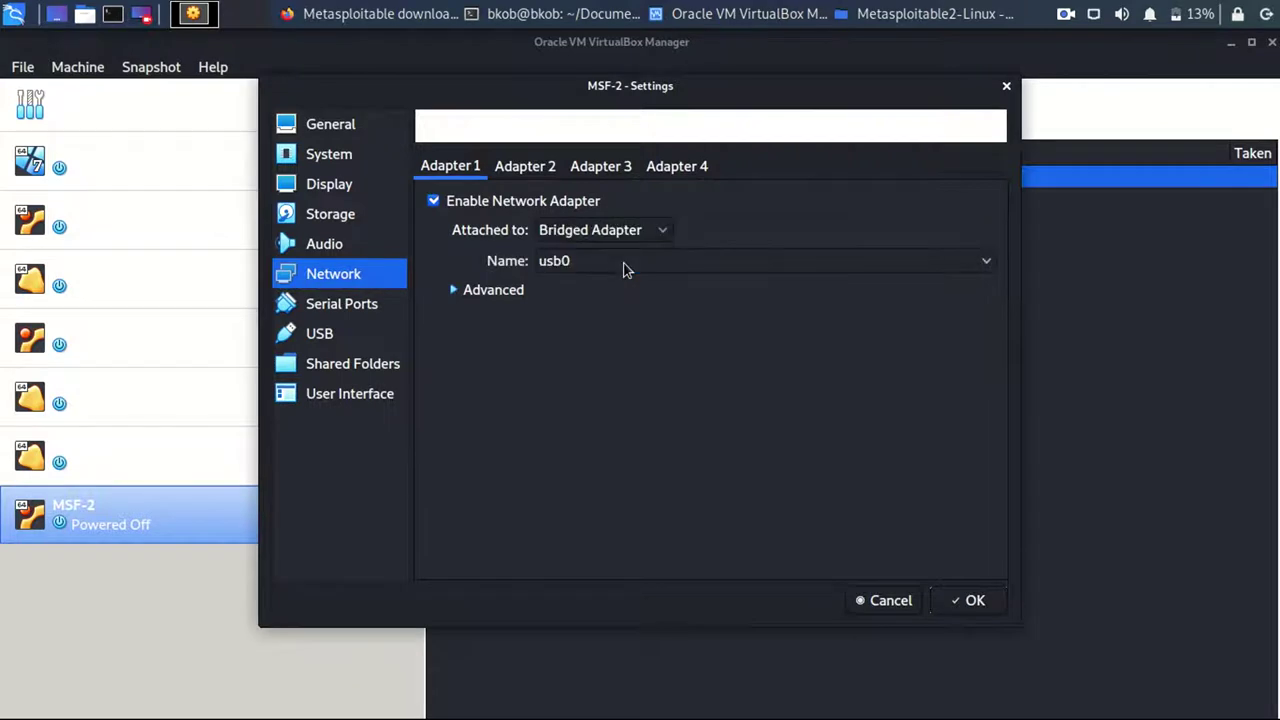
click(624, 266)
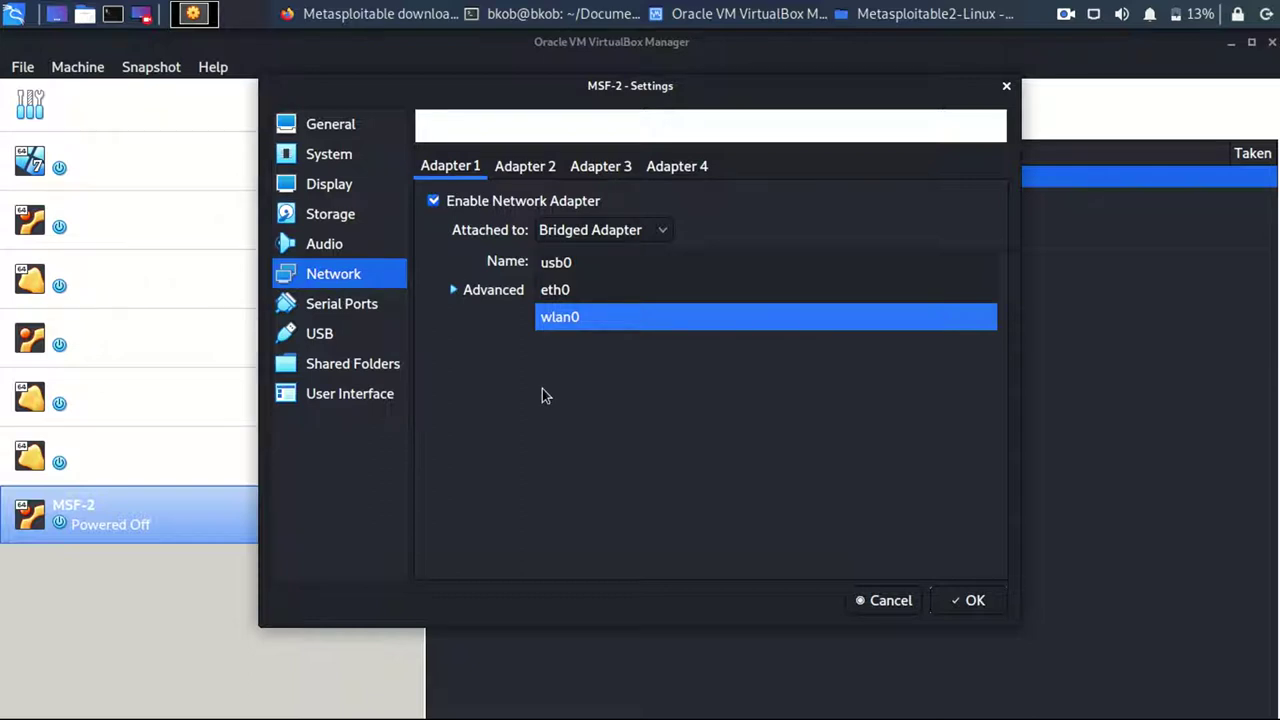
click(875, 600)
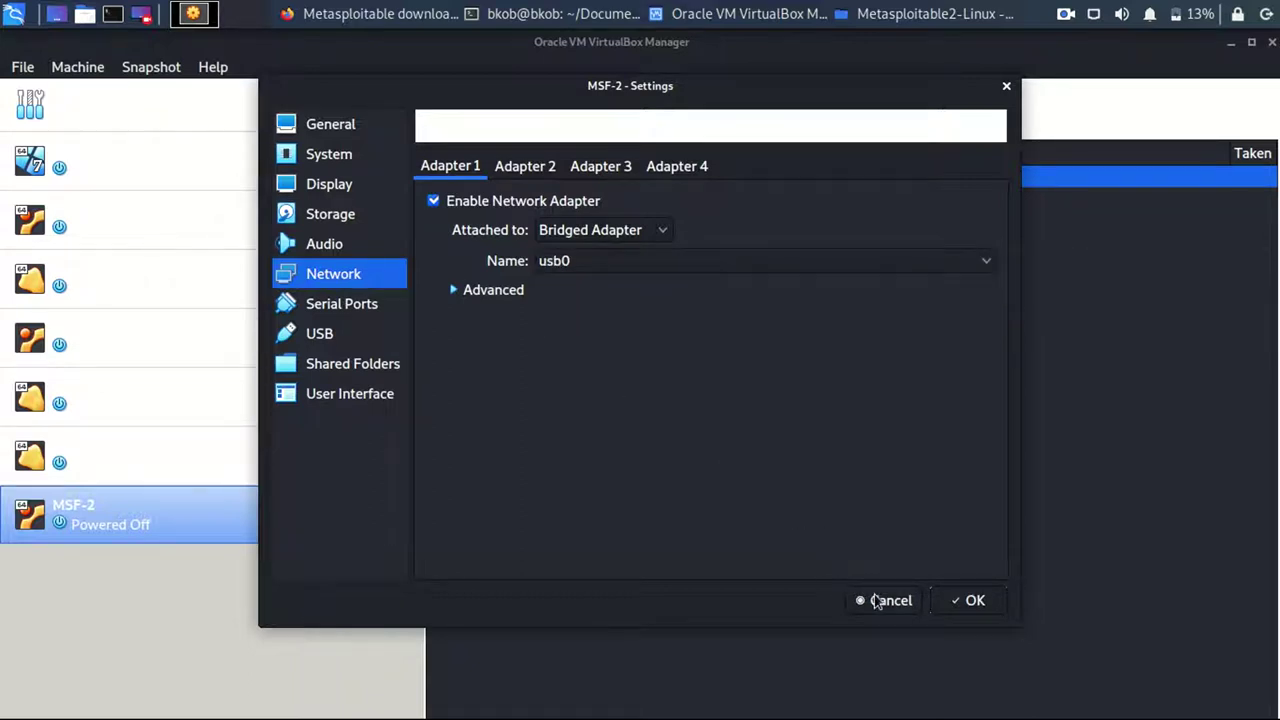
click(875, 600)
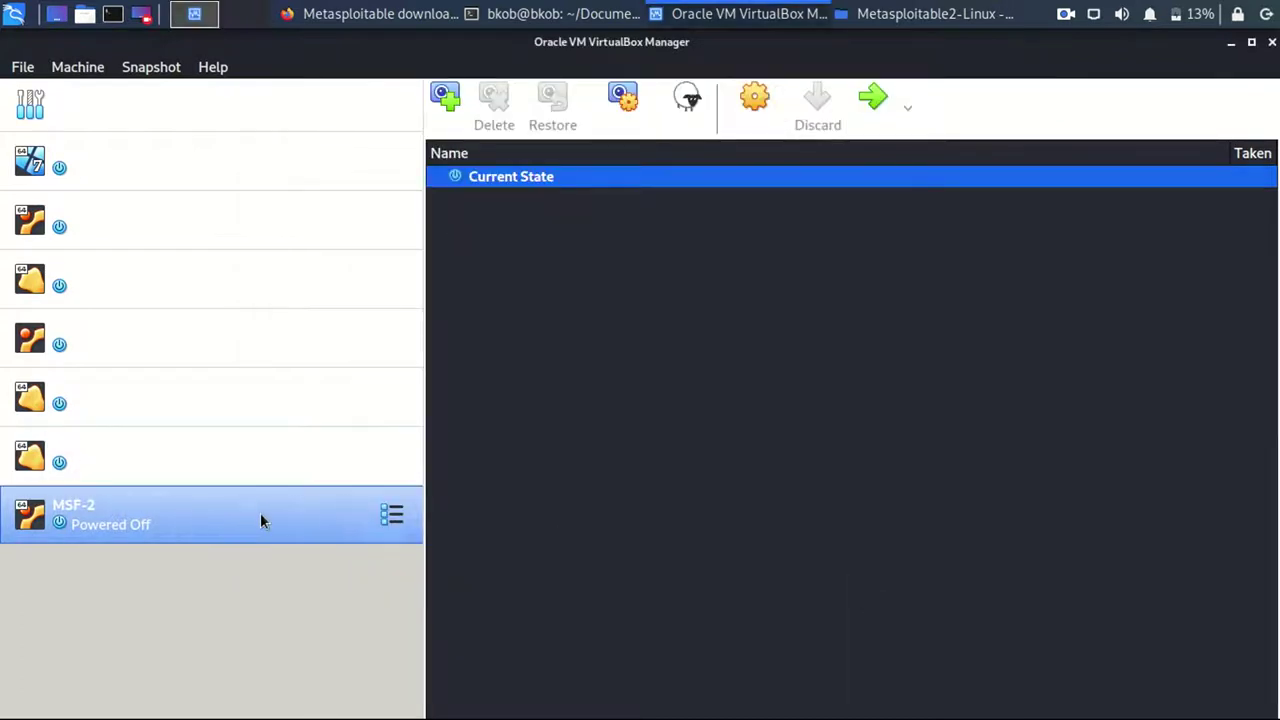
Remove the MSF-2 virtual machine and delete all its files.
right_click(259, 522)
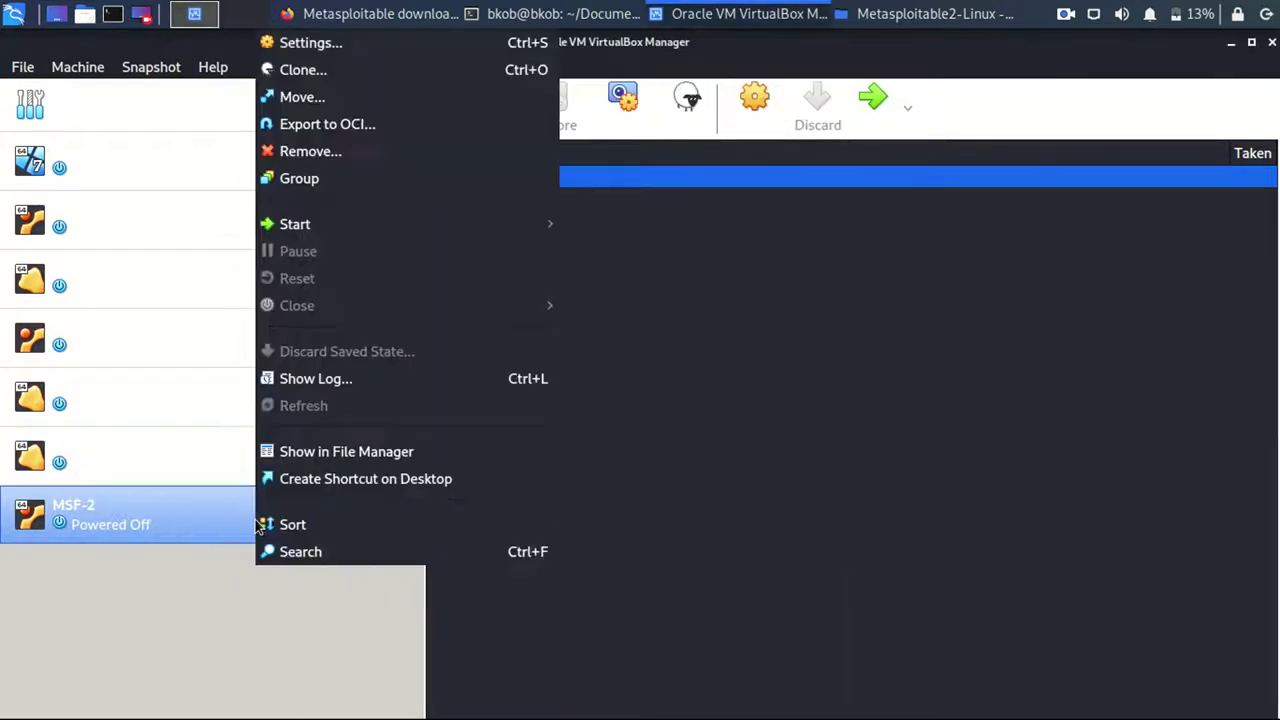
click(353, 152)
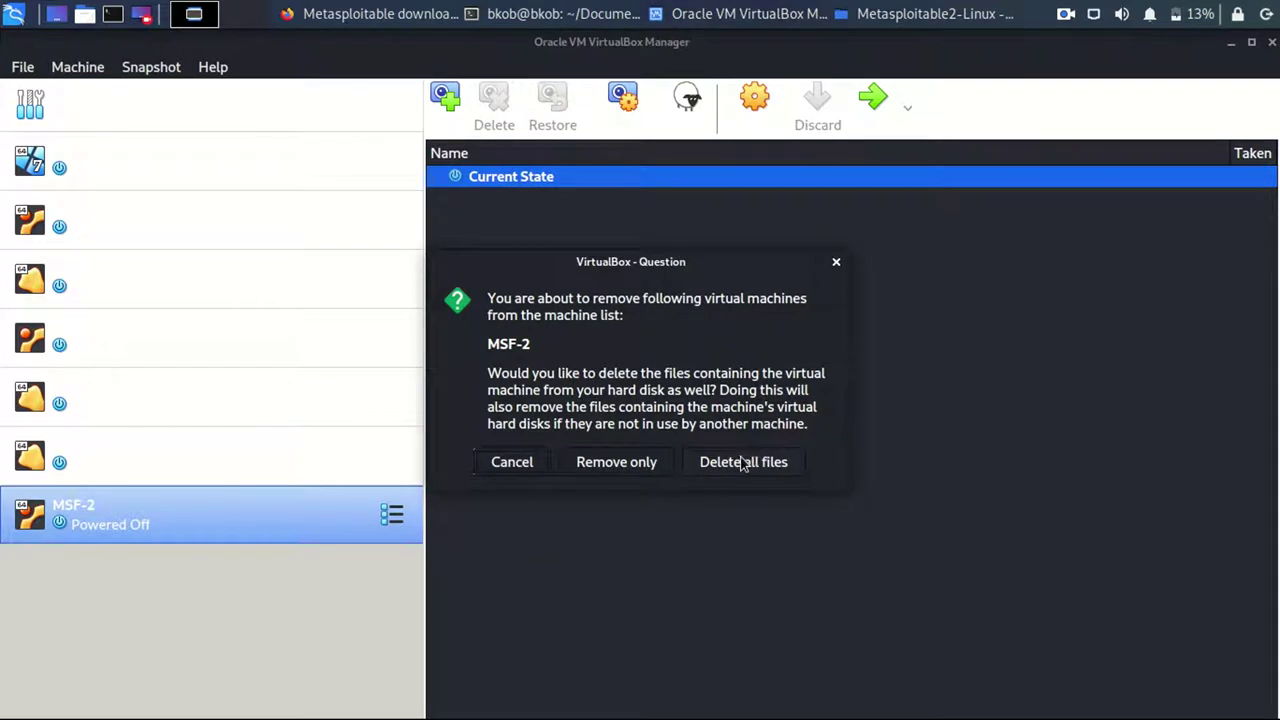
click(741, 462)
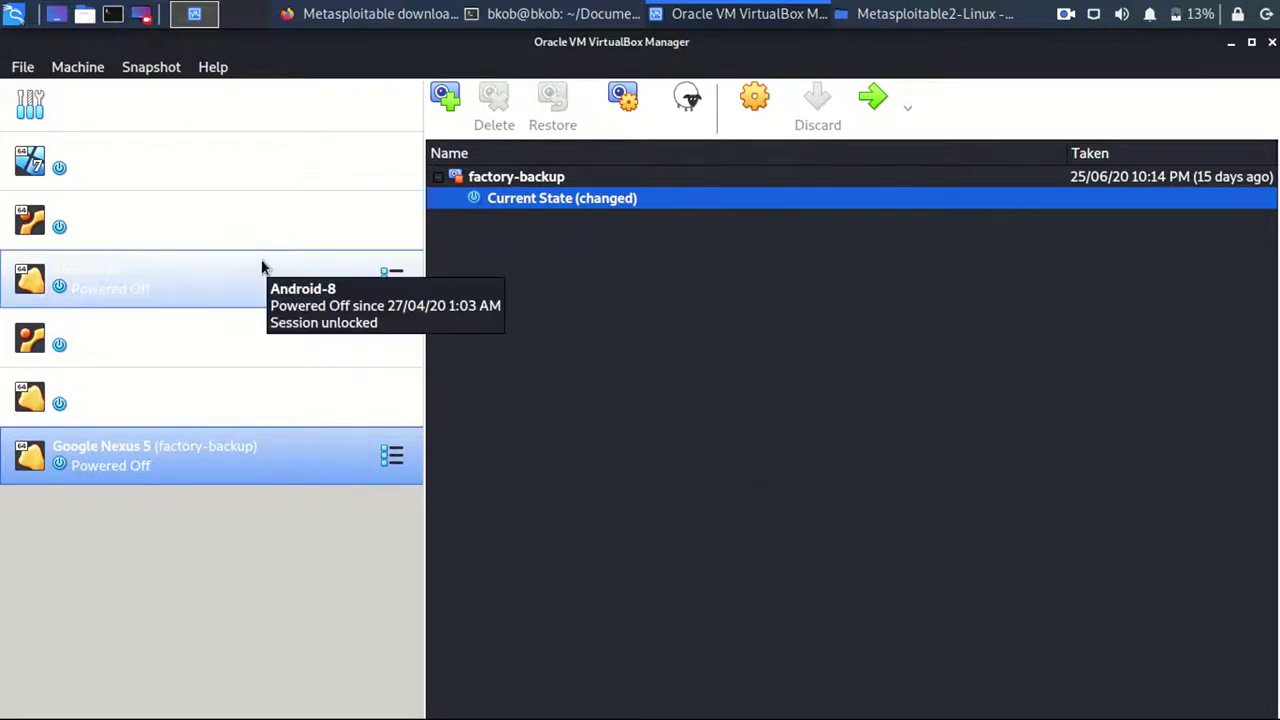
Keep the existing Metasploitable-2 machine's network Adapter 1 attached to Host-only Adapter vboxnet0 and accept the settings.
click(224, 232)
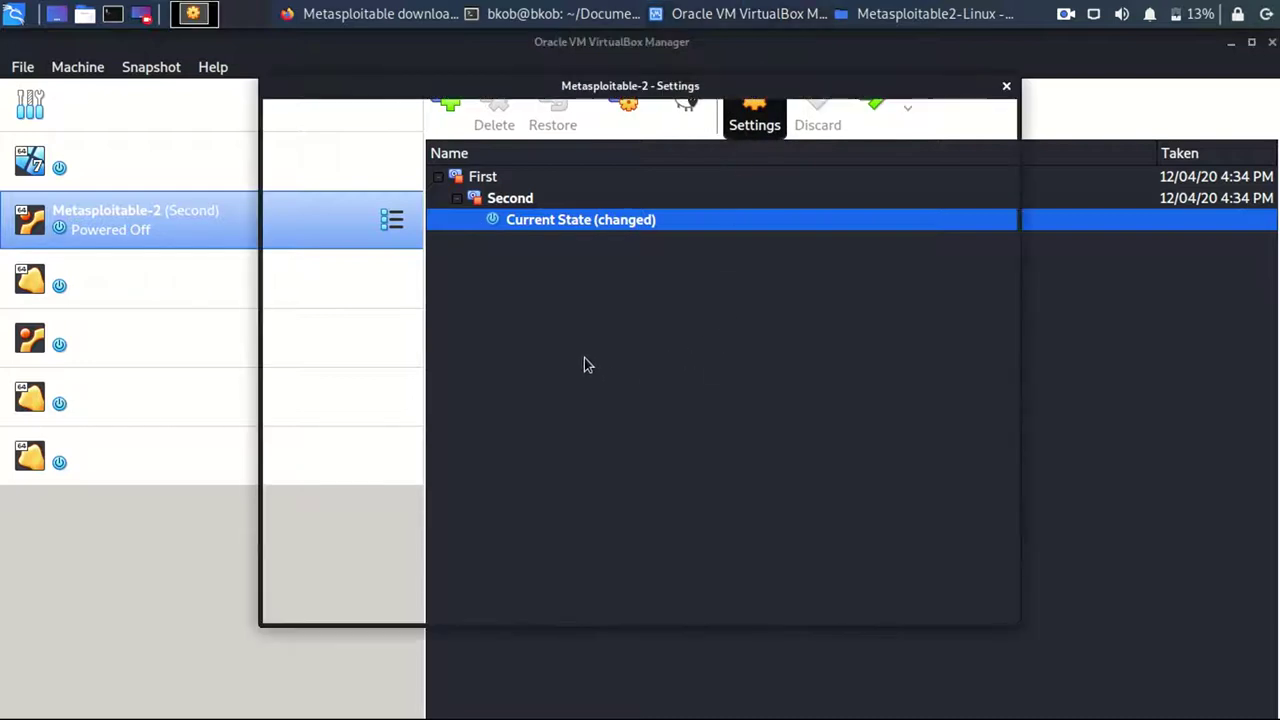
click(350, 270)
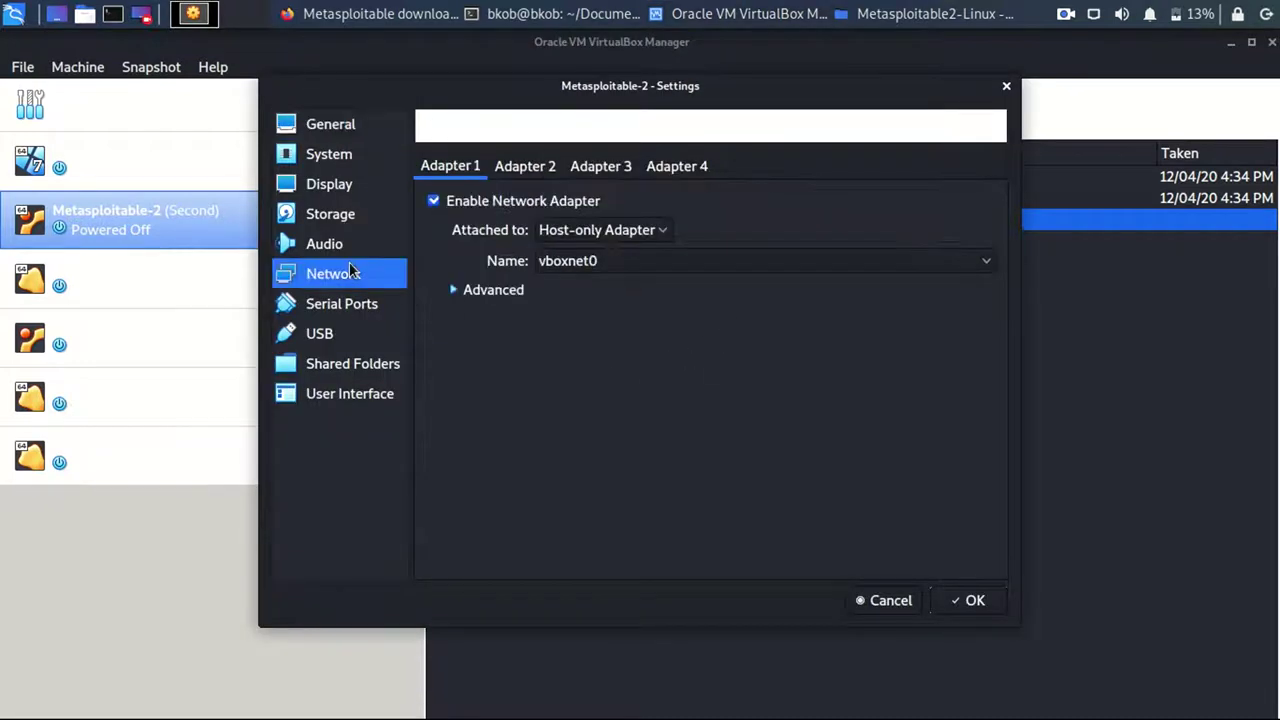
click(575, 236)
click(590, 232)
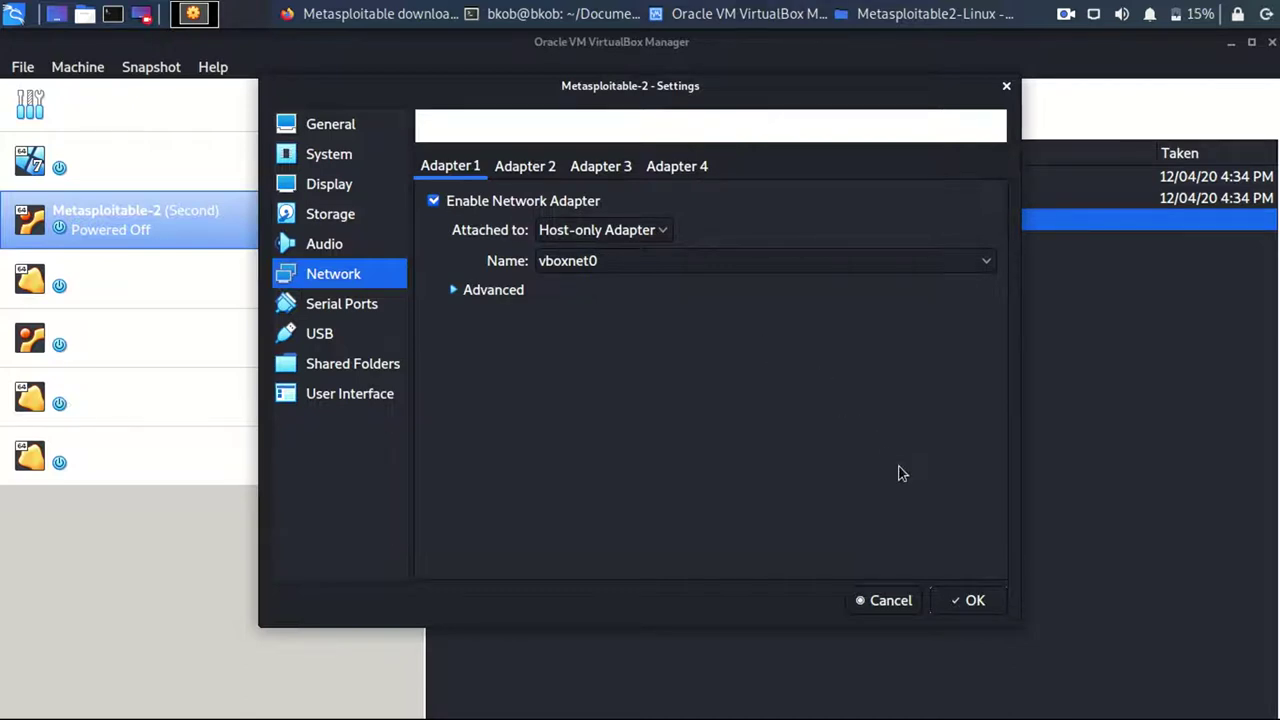
click(975, 603)
Start the Metasploitable-2 virtual machine and dismiss the keyboard capture and mouse integration notices.
click(869, 110)
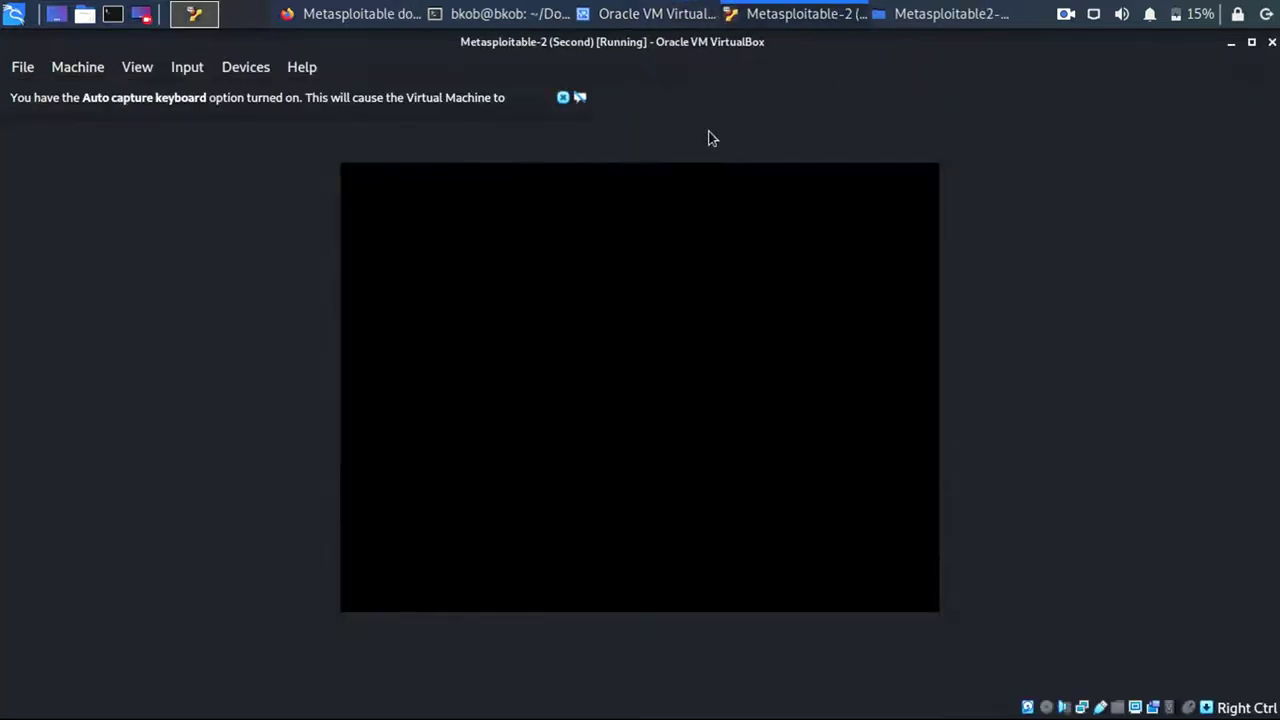
click(564, 98)
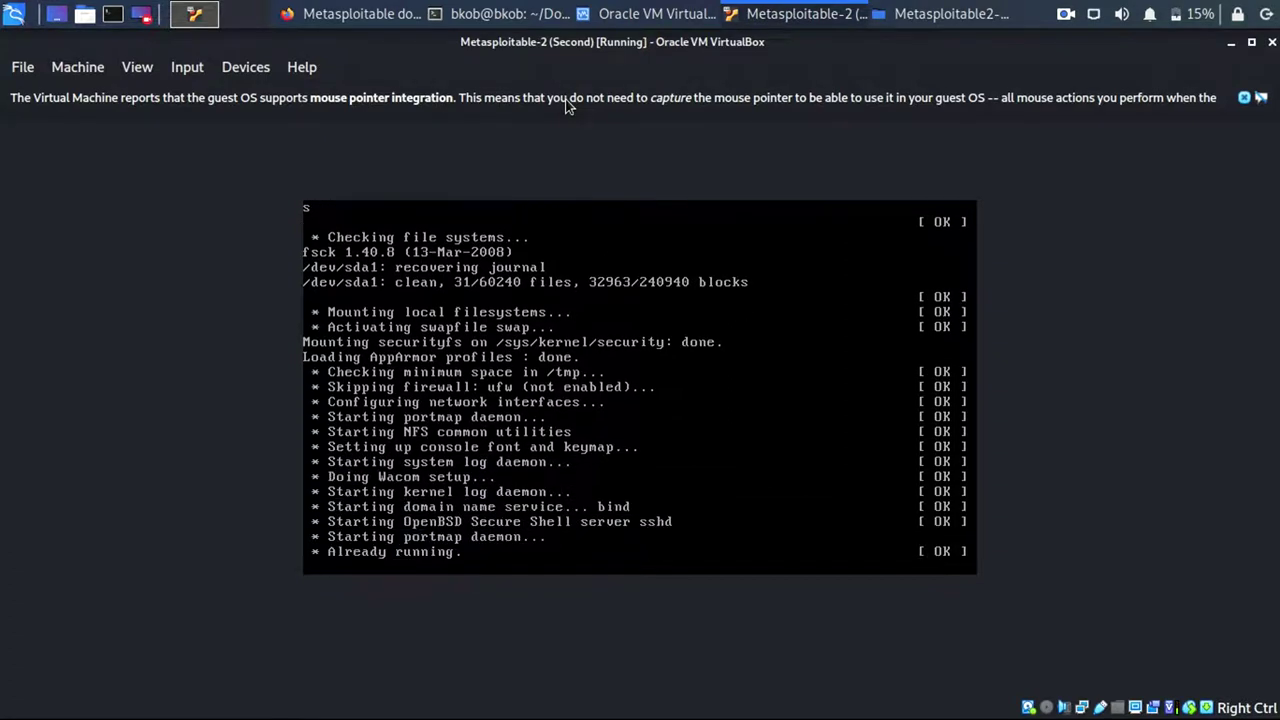
click(1245, 98)
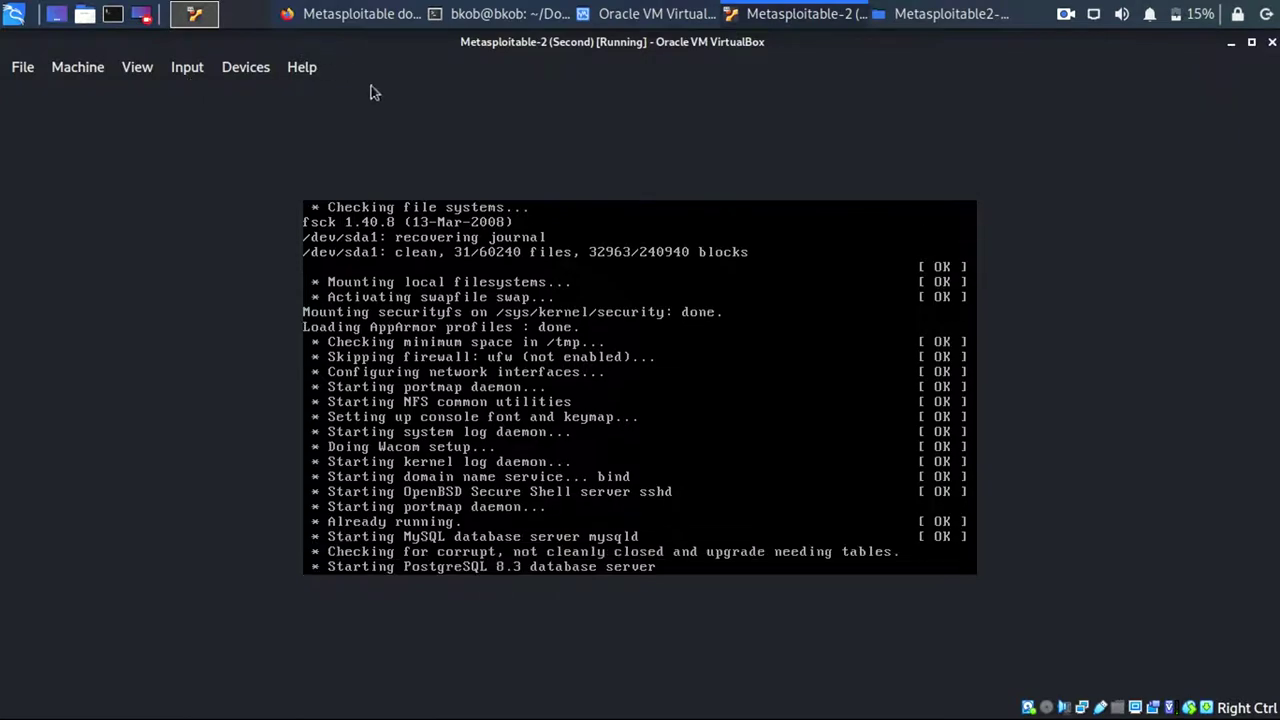
Switch to Firefox, close the Metasploitable download page, and check the Metasploitable 2 login credentials against the virtual machine's login prompt.
click(348, 12)
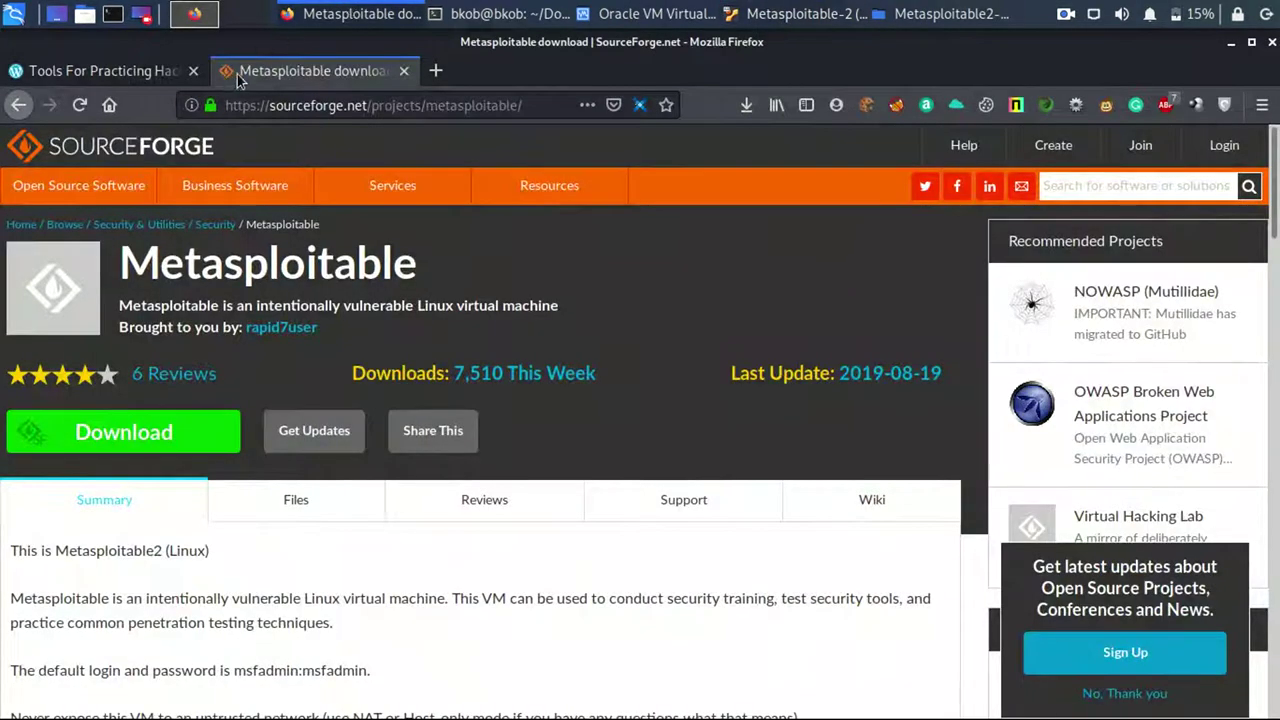
click(404, 71)
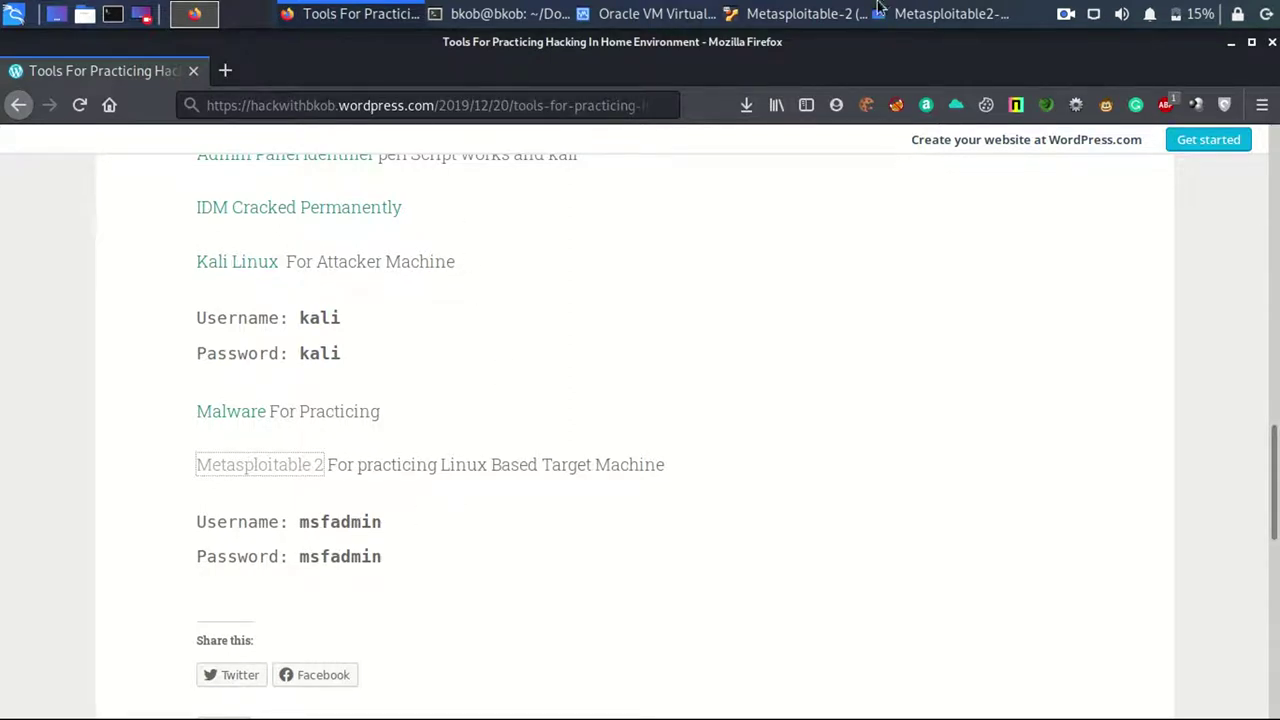
click(793, 10)
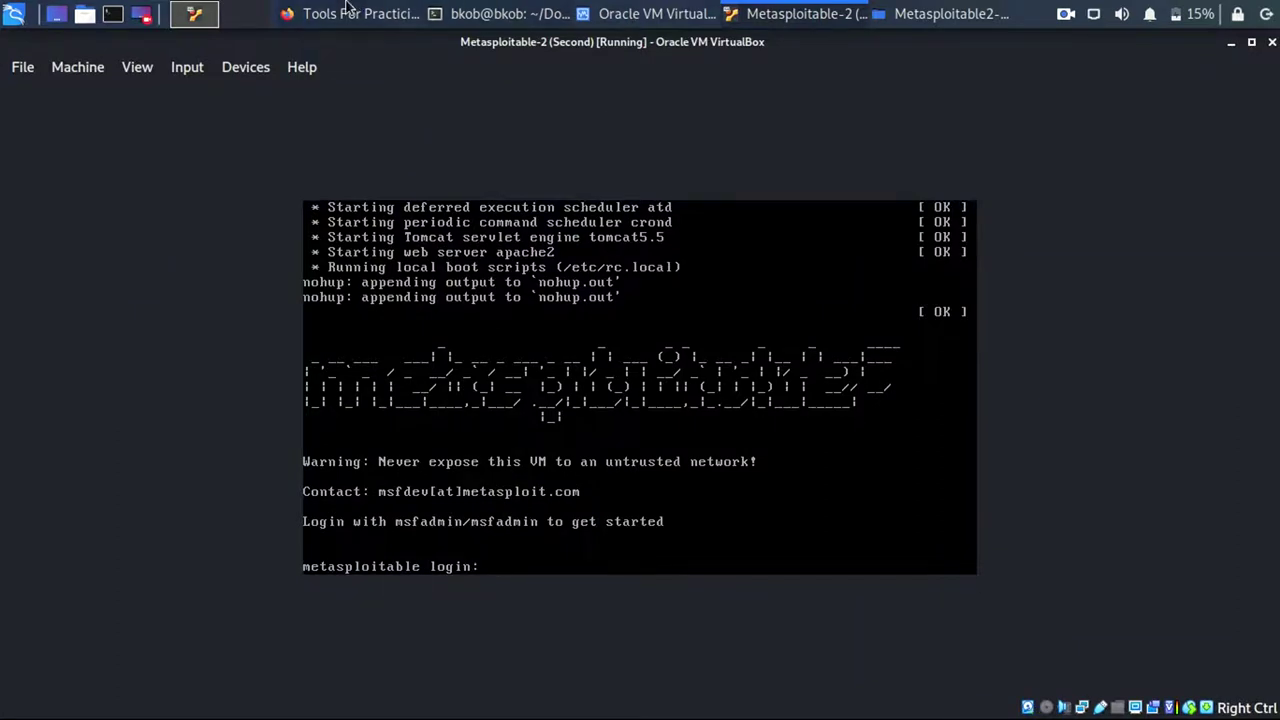
click(347, 7)
click(830, 7)
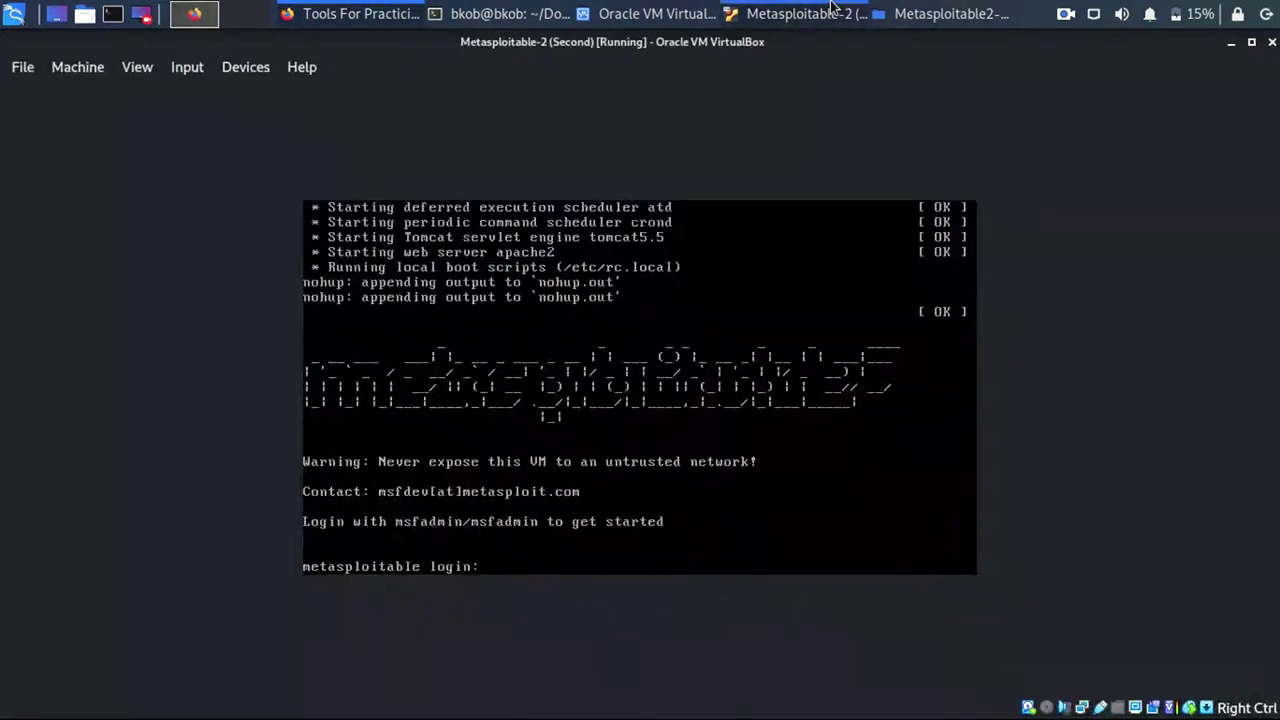
click(392, 8)
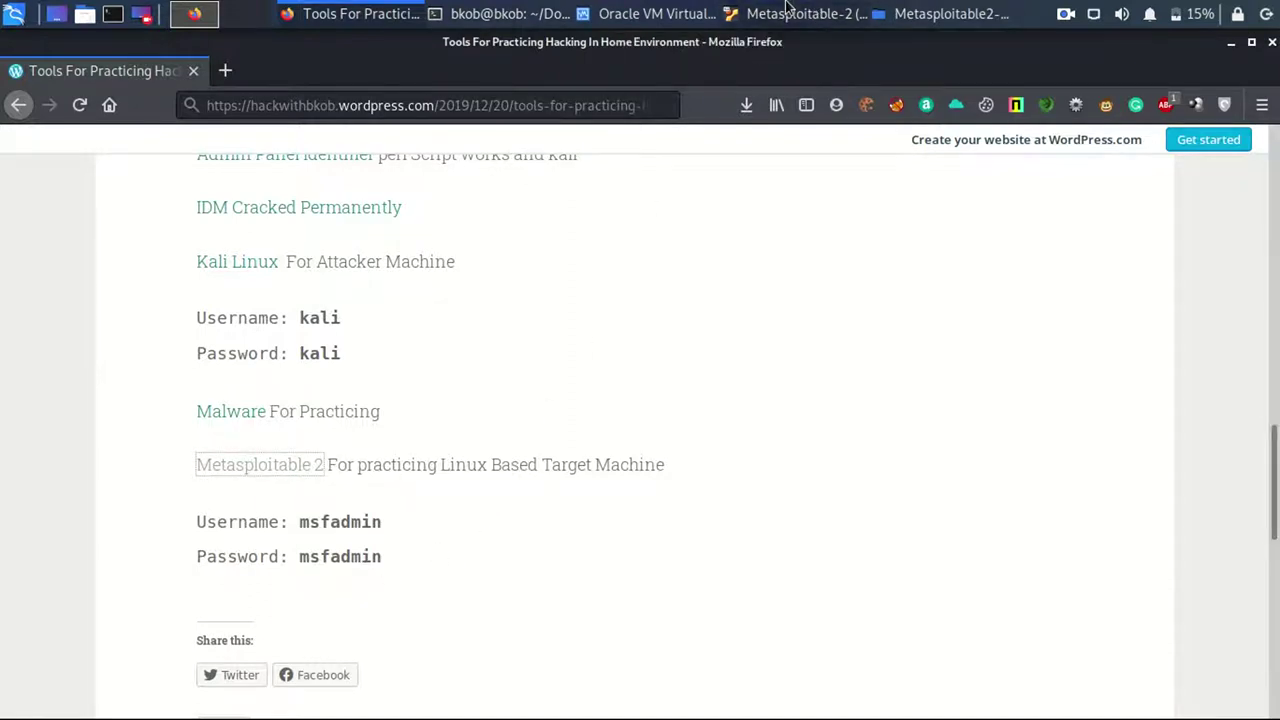
Switch to the Metasploitable-2 virtual machine and log in with its default username and account password.
click(786, 14)
text(mdsf)
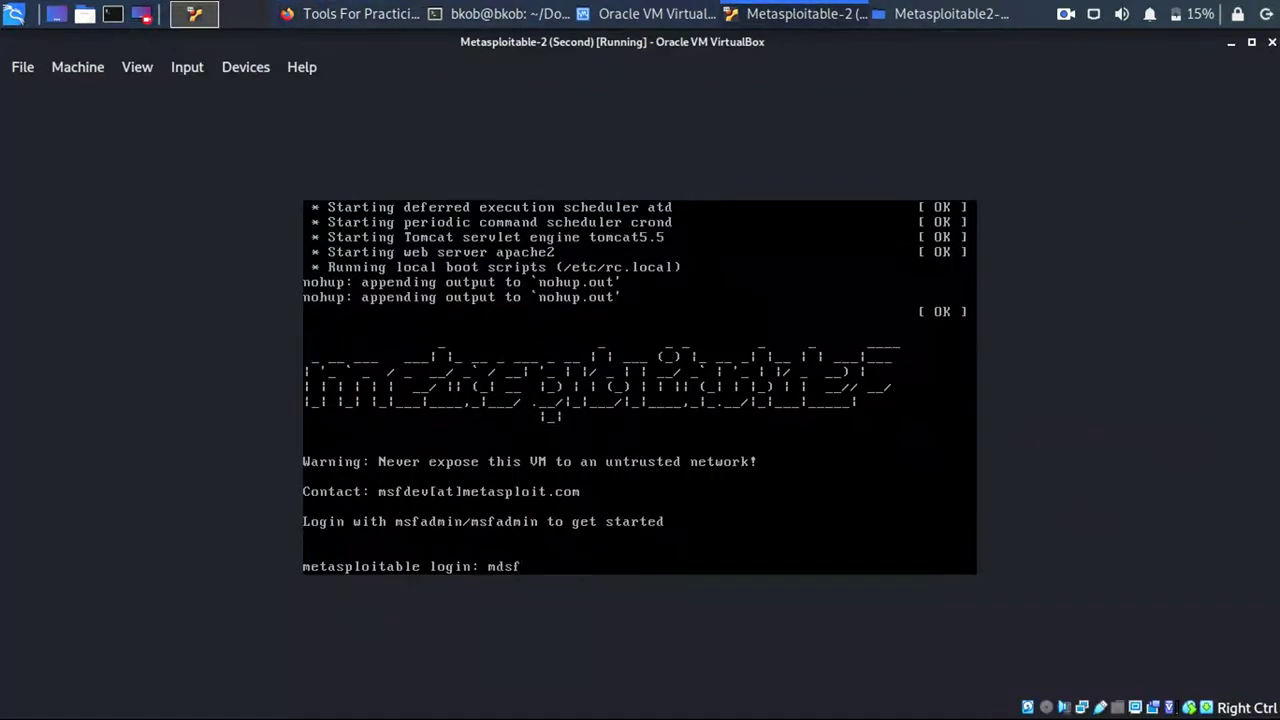
key(BackSpace)
key(BackSpace)
key(BackSpace)
text(sfadmin)
key(Return)
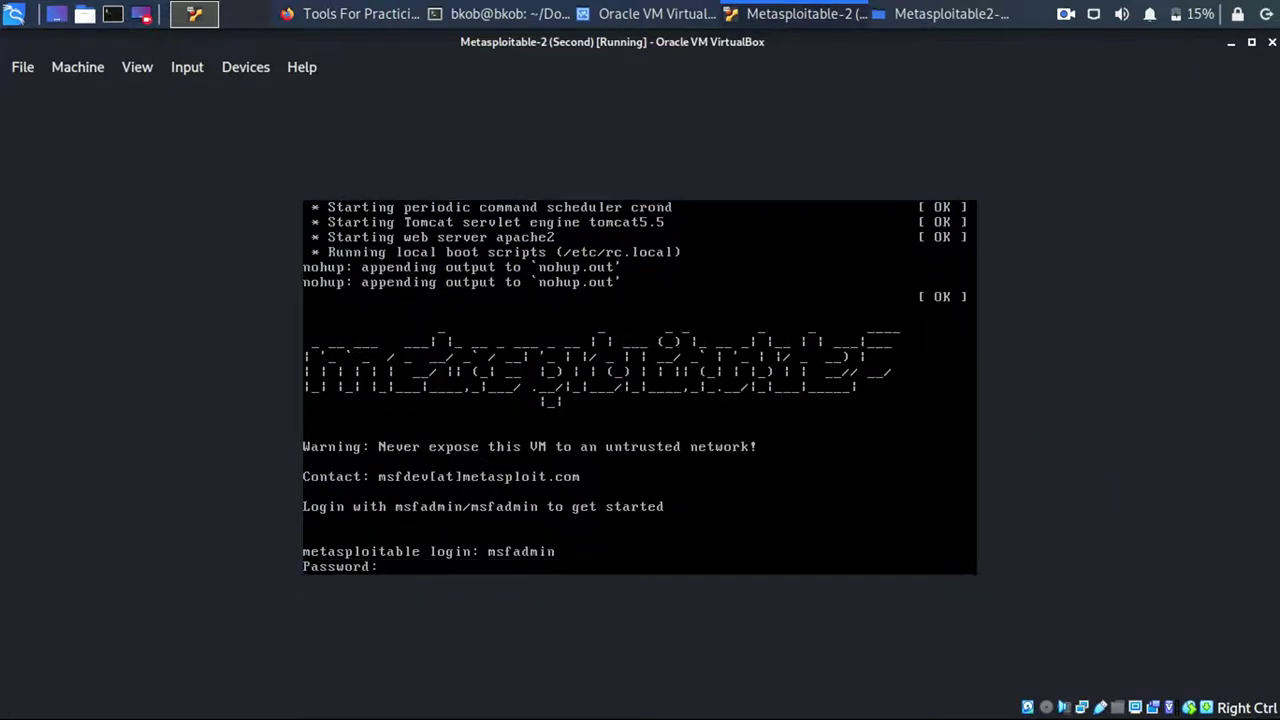
key(Return)
Run ifconfig in the Metasploitable-2 console to list its network interfaces and IP address.
text(i)
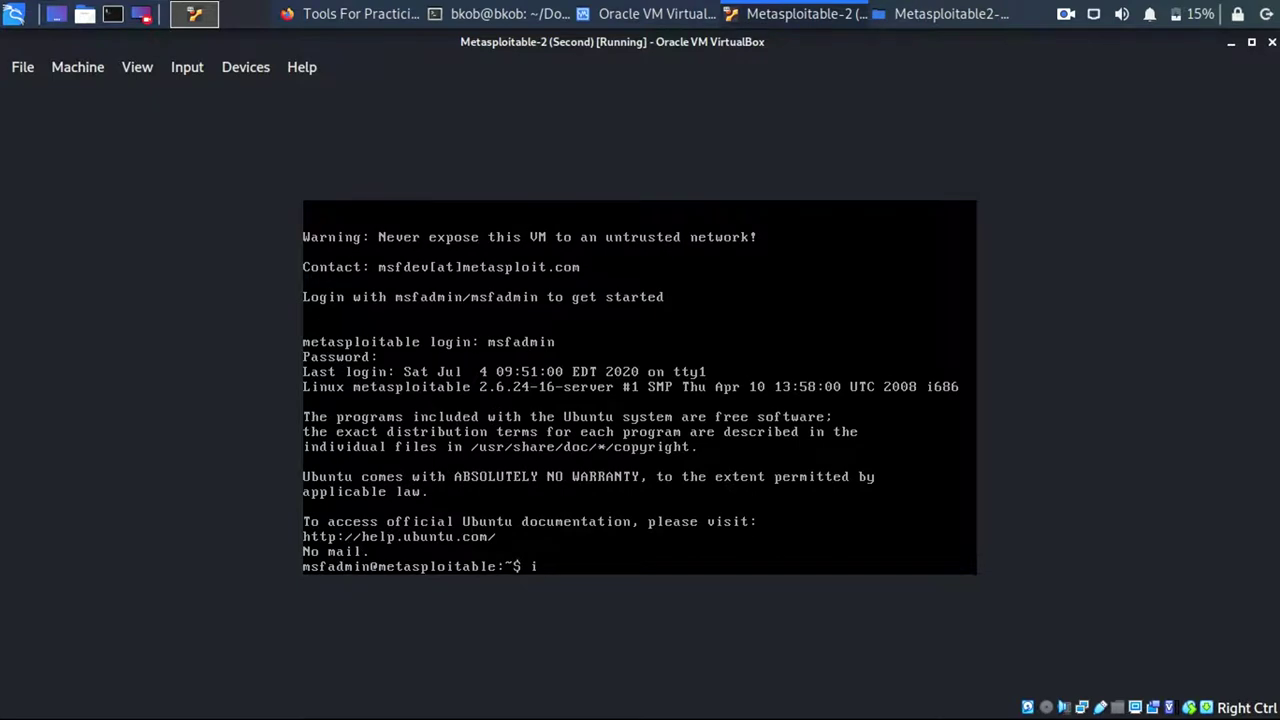
text(fconfig)
key(Return)
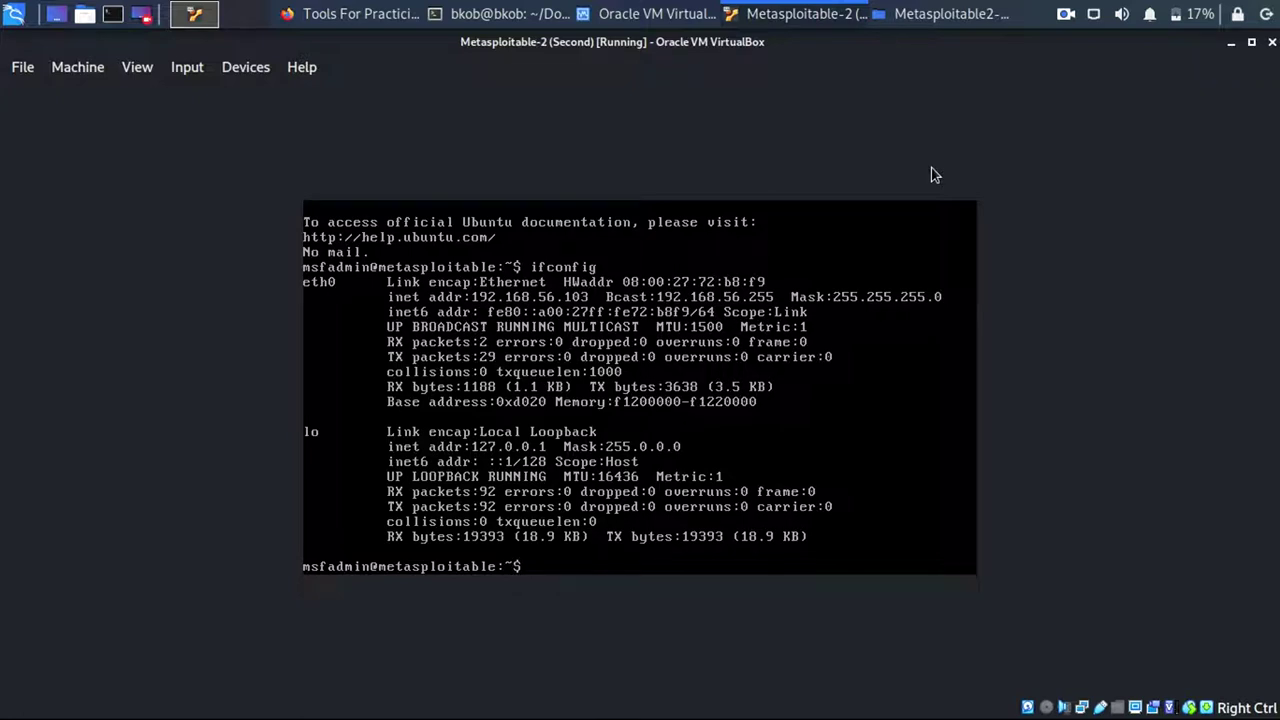
Switch to VirtualBox Manager and examine the Metasploitable-2 machine's Adapter 1 network settings, including the advanced options.
click(1233, 46)
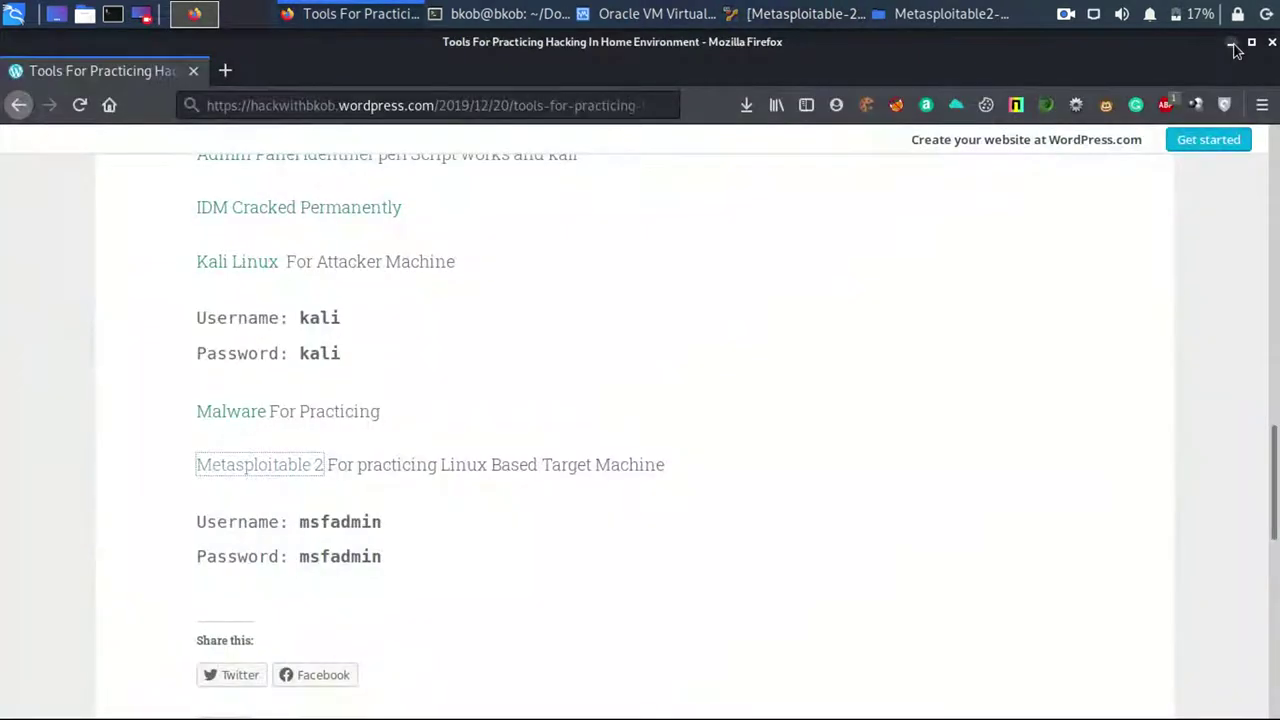
click(699, 8)
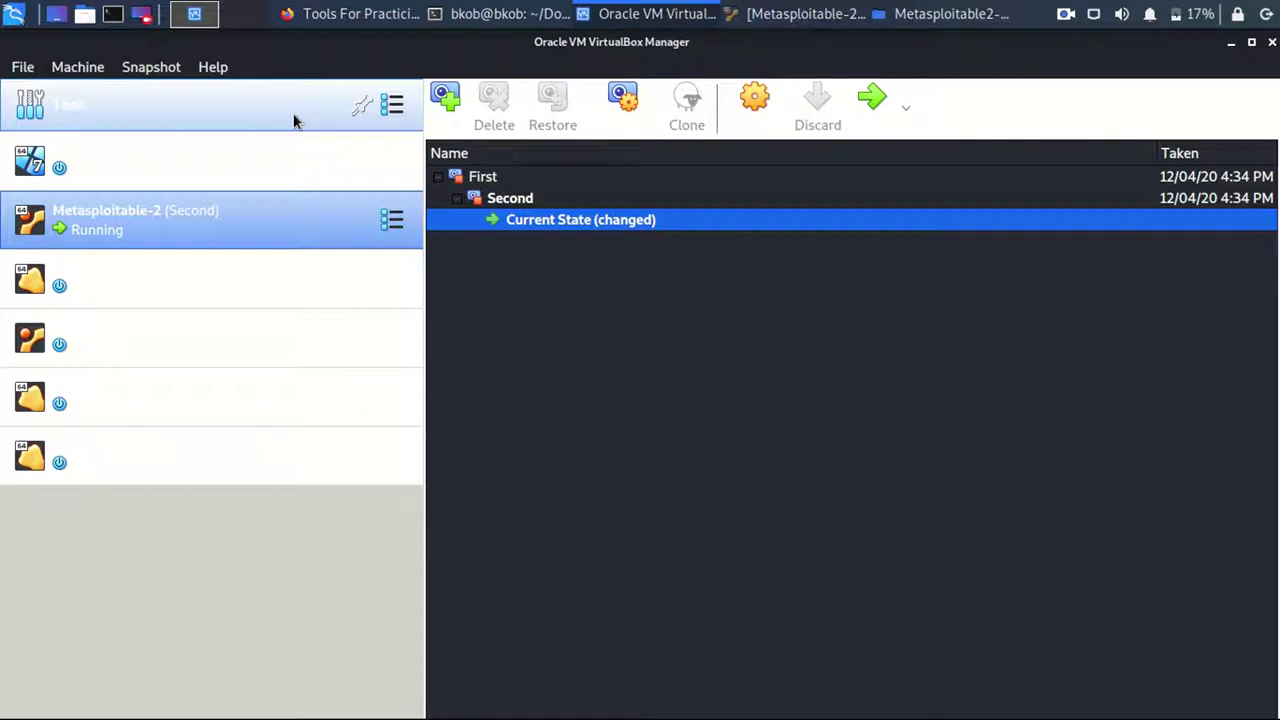
click(748, 110)
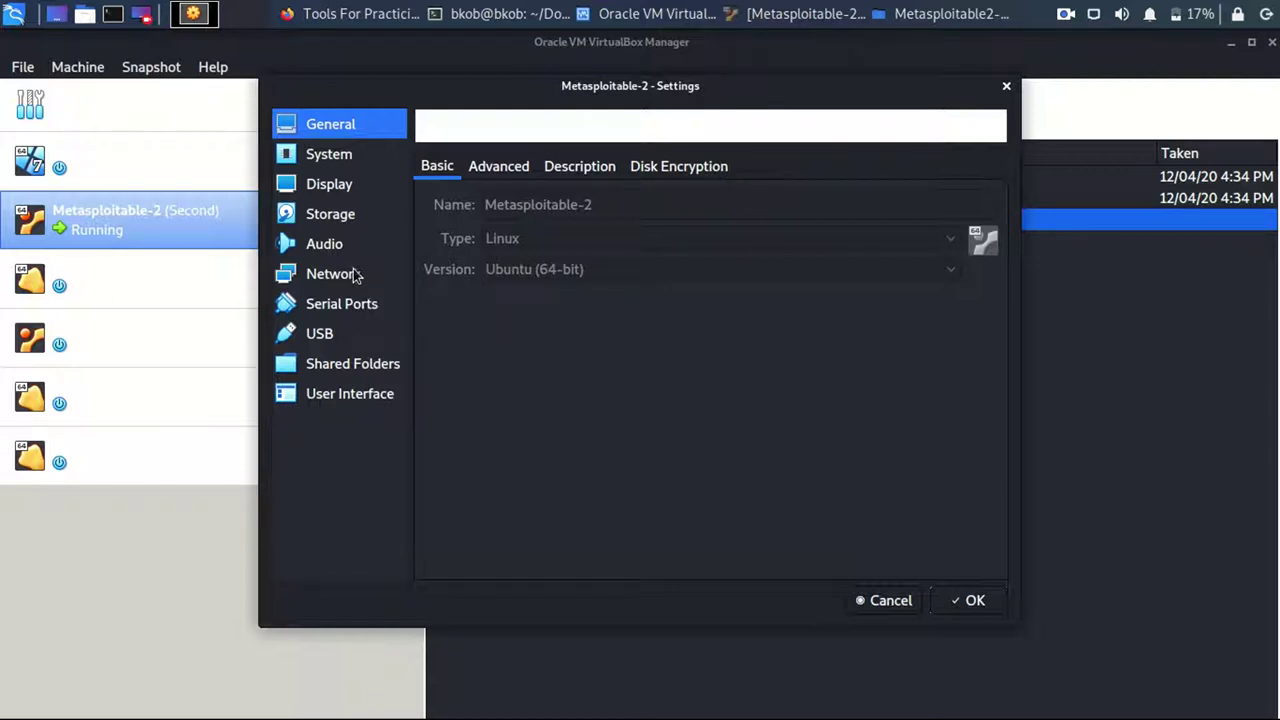
click(352, 274)
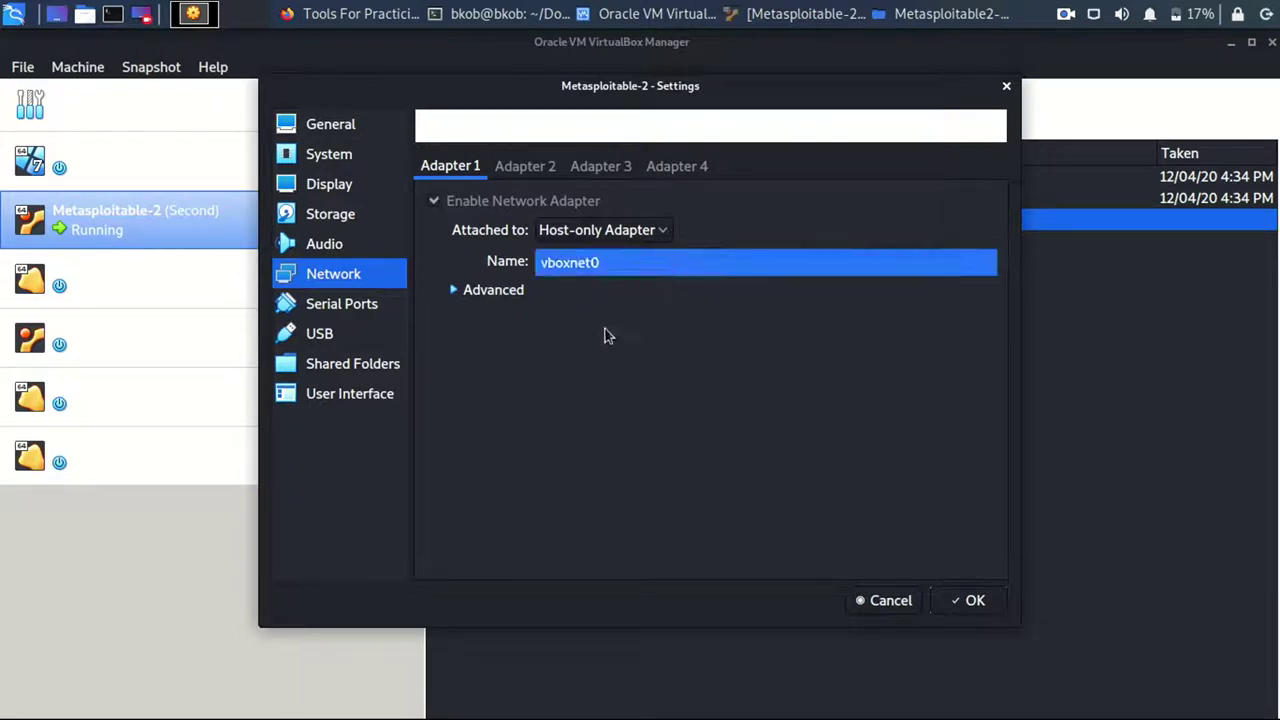
click(456, 289)
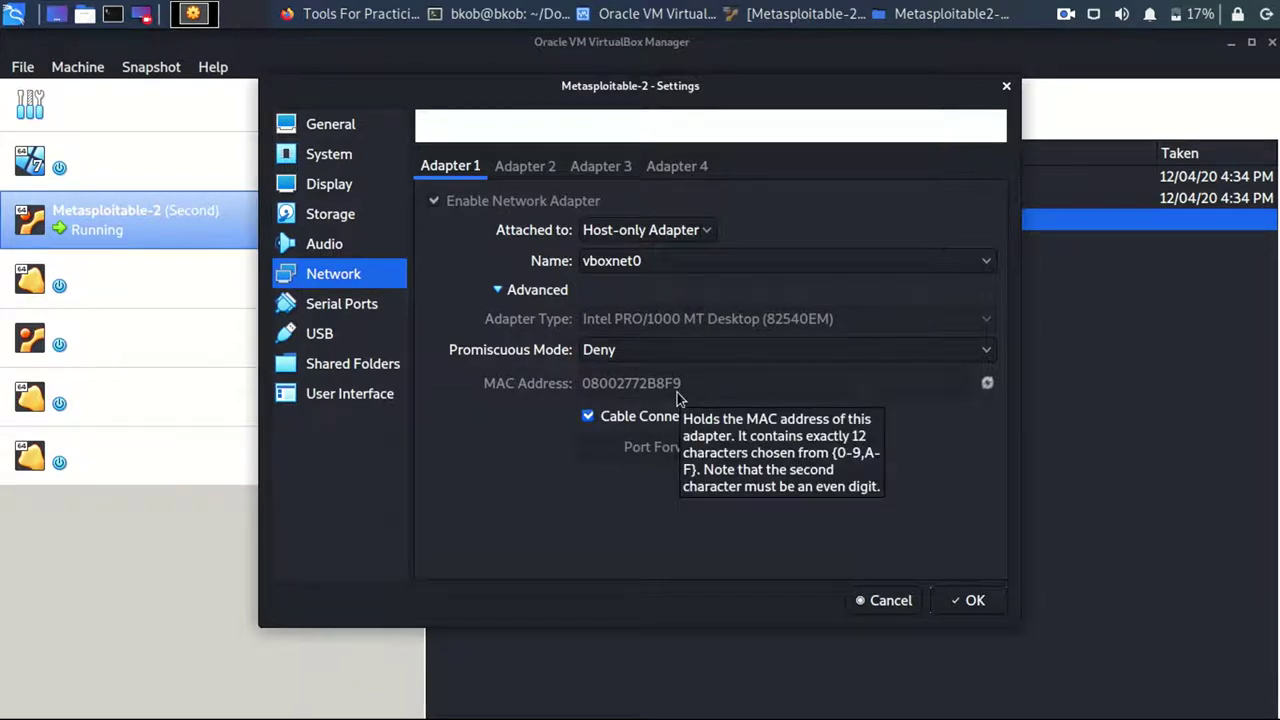
Switch to the host terminal, run ifconfig in its second session, and highlight the vboxnet0 interface.
click(497, 14)
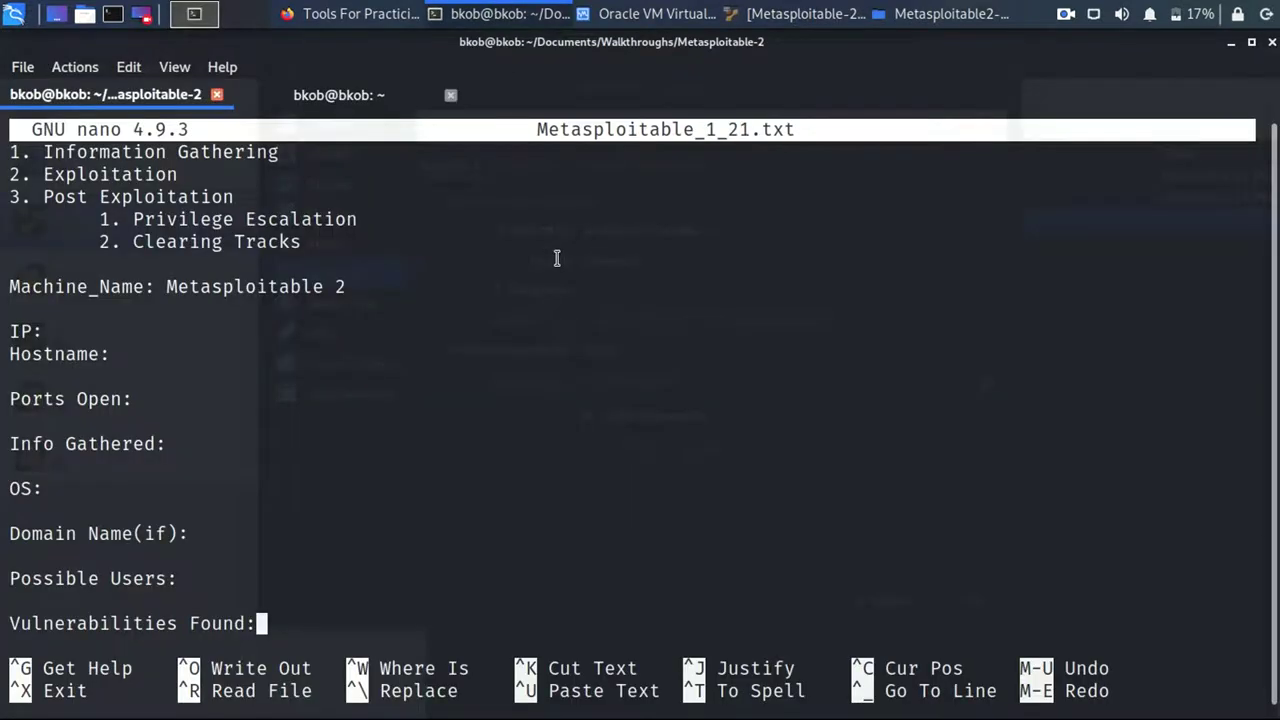
key(ctrl+Page_Down)
text(ifconfi)
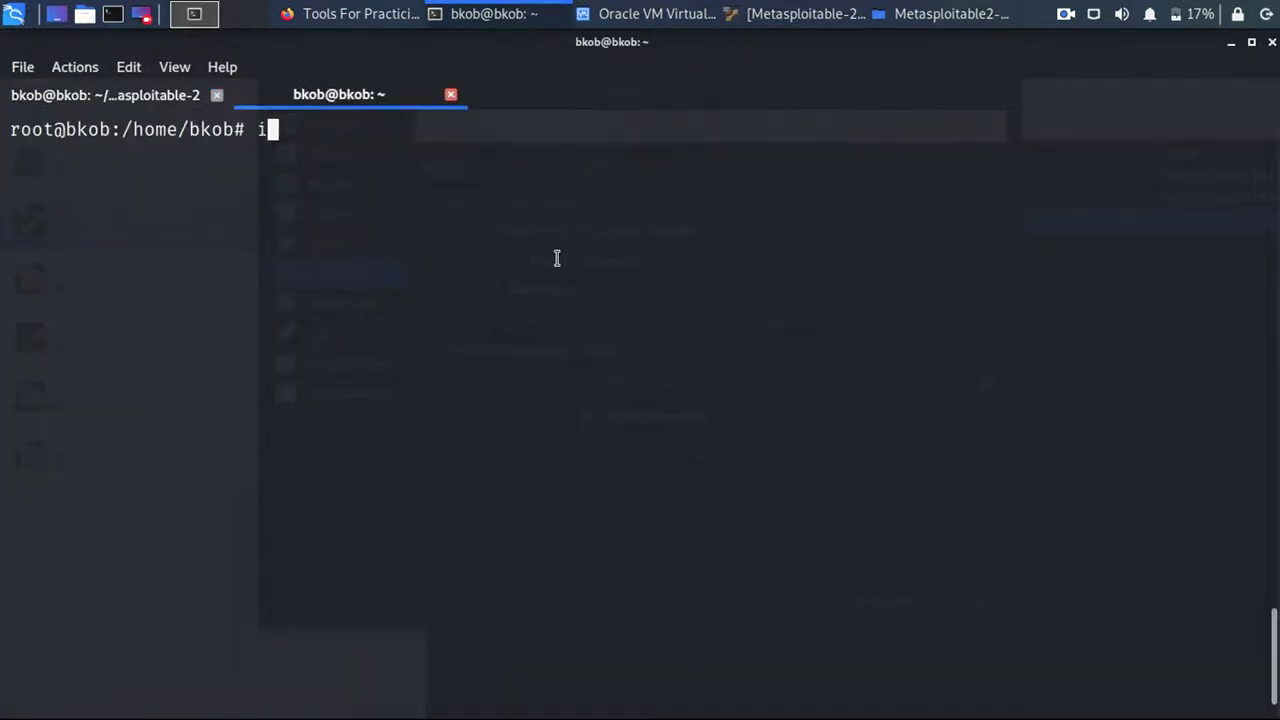
text(g)
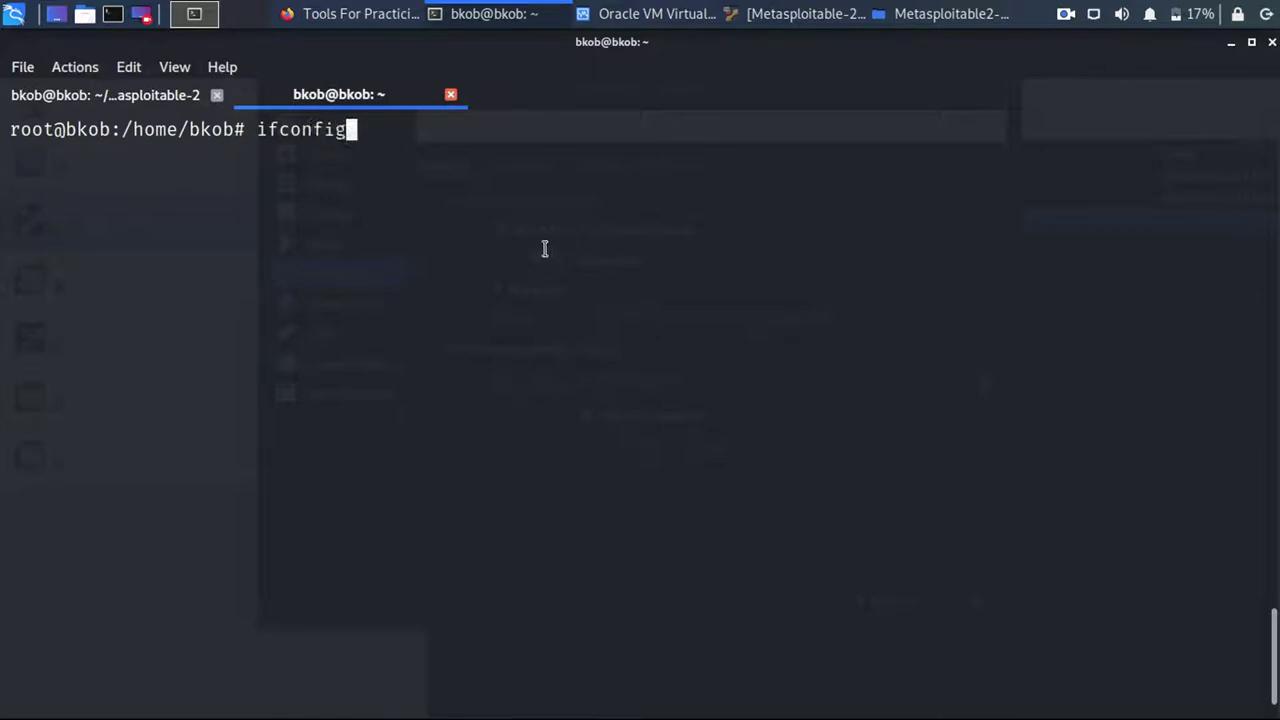
key(Return)
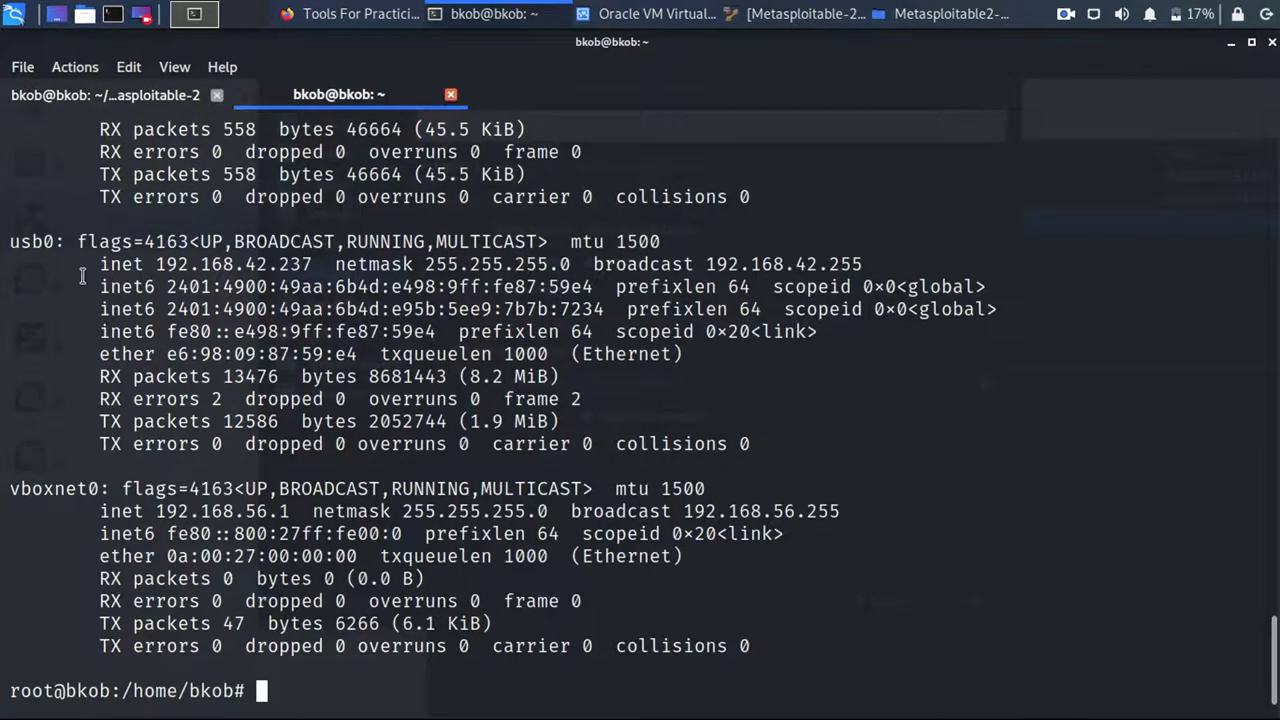
double_click(38, 489)
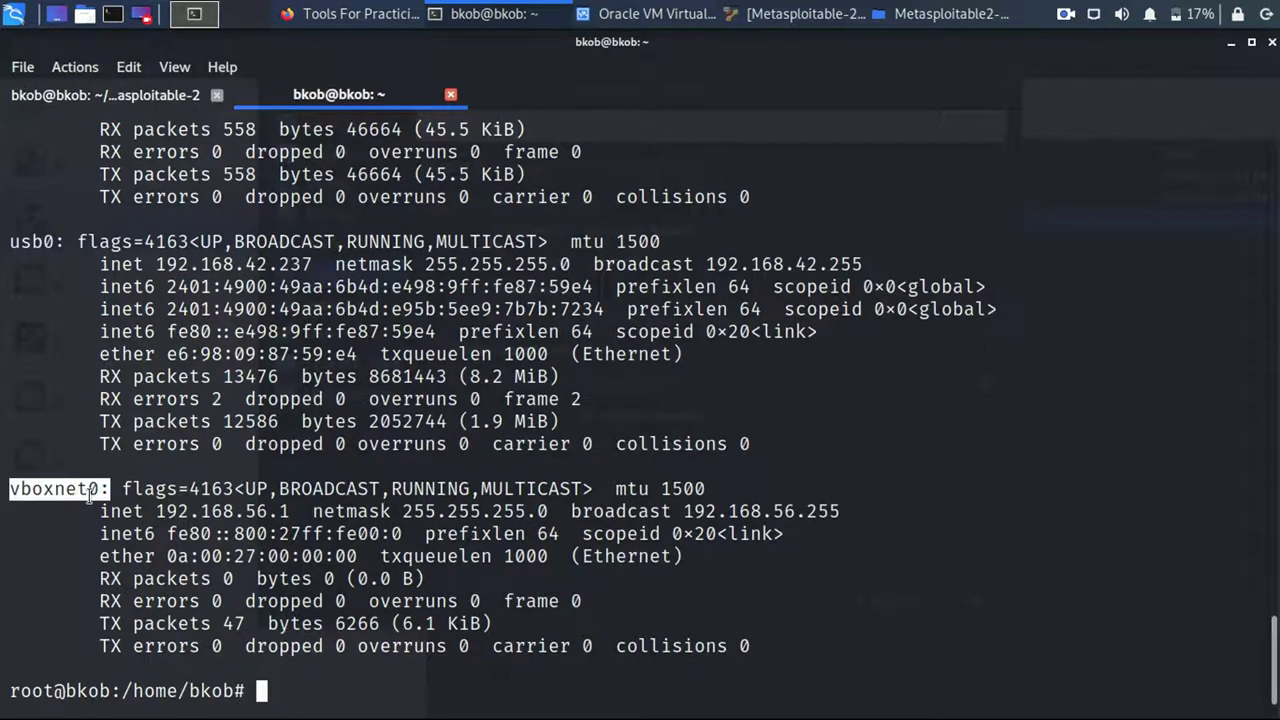
Compare the host's vboxnet0 interface name and IP address with the machine's Adapter 1 settings and the virtual machine's own address.
click(860, 10)
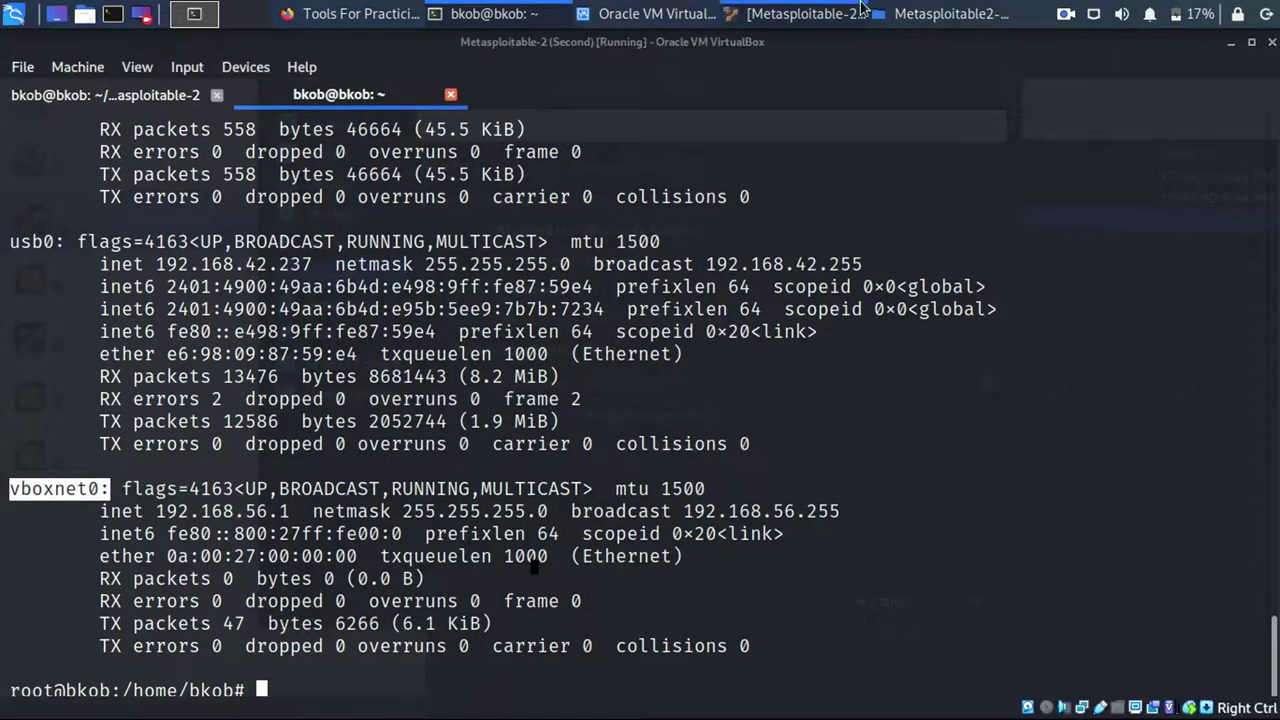
click(672, 10)
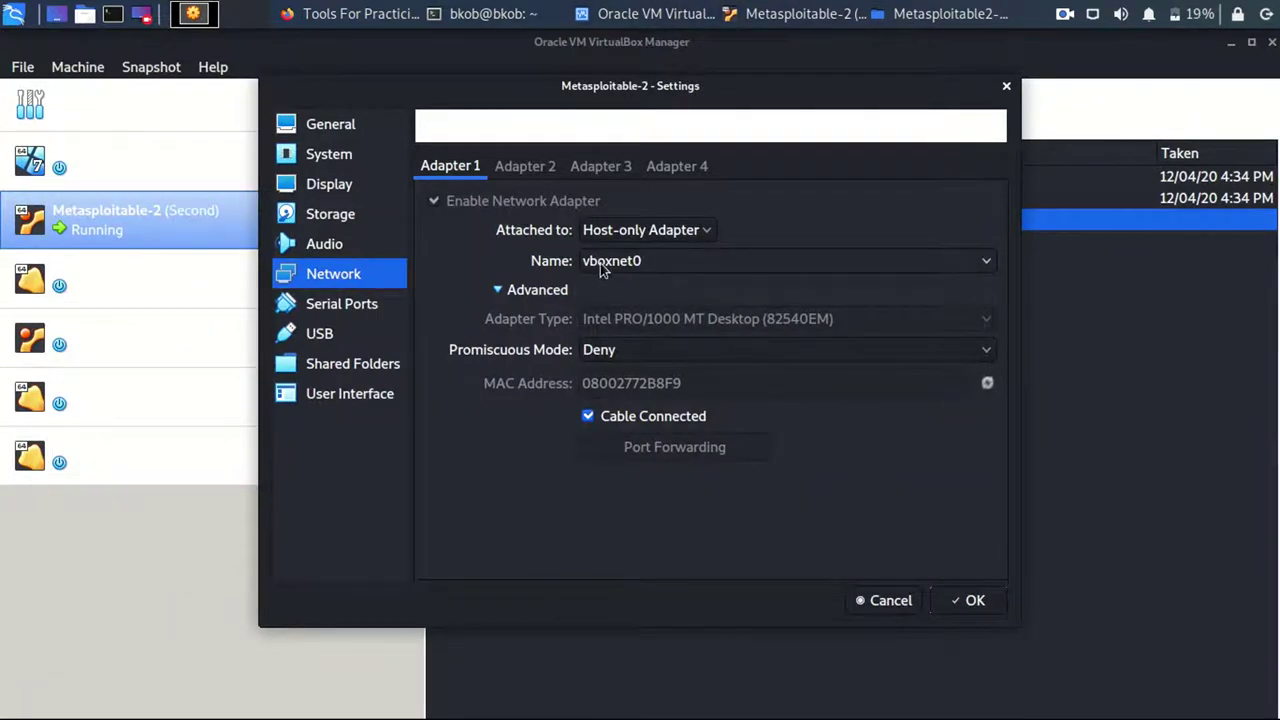
click(449, 10)
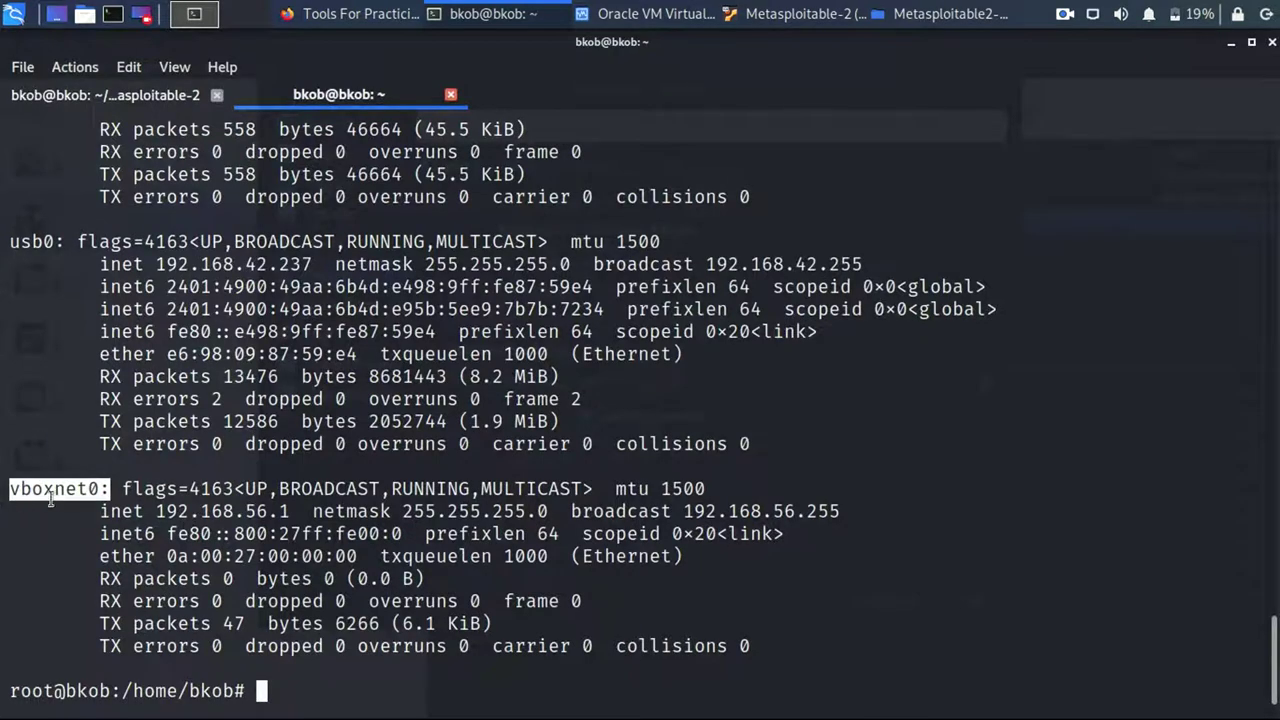
drag(160, 511, 245, 500)
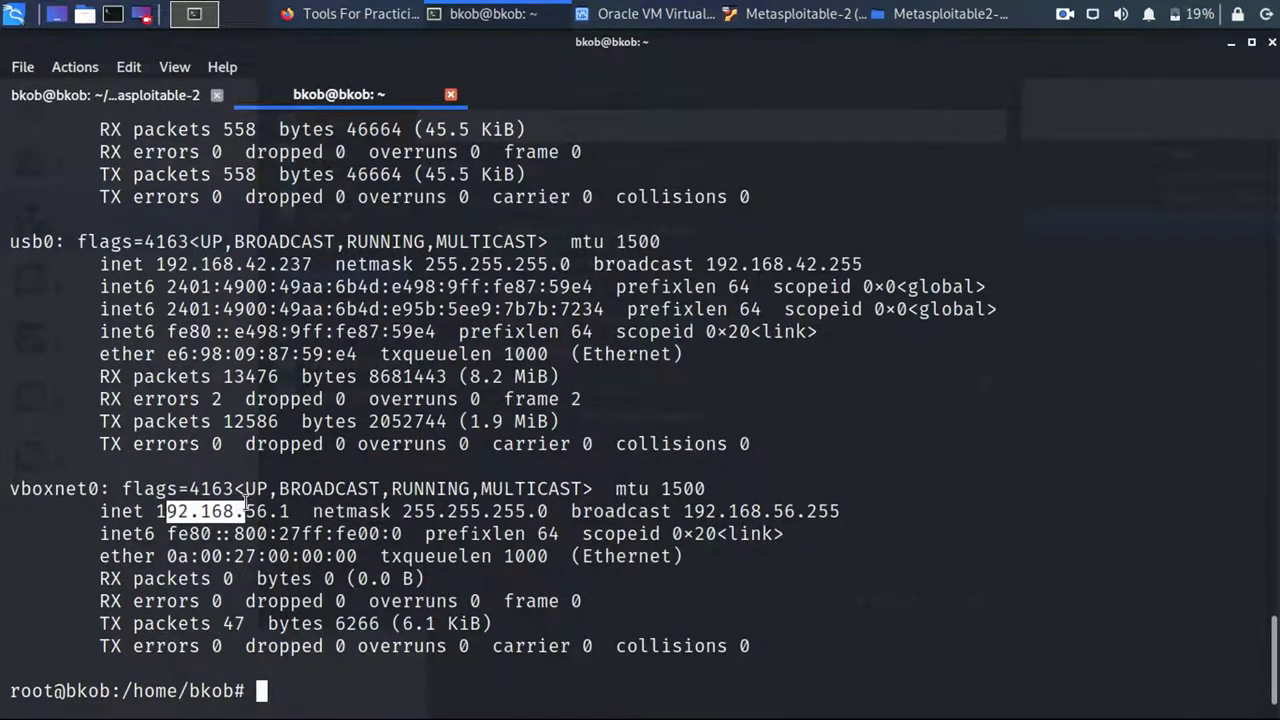
click(297, 503)
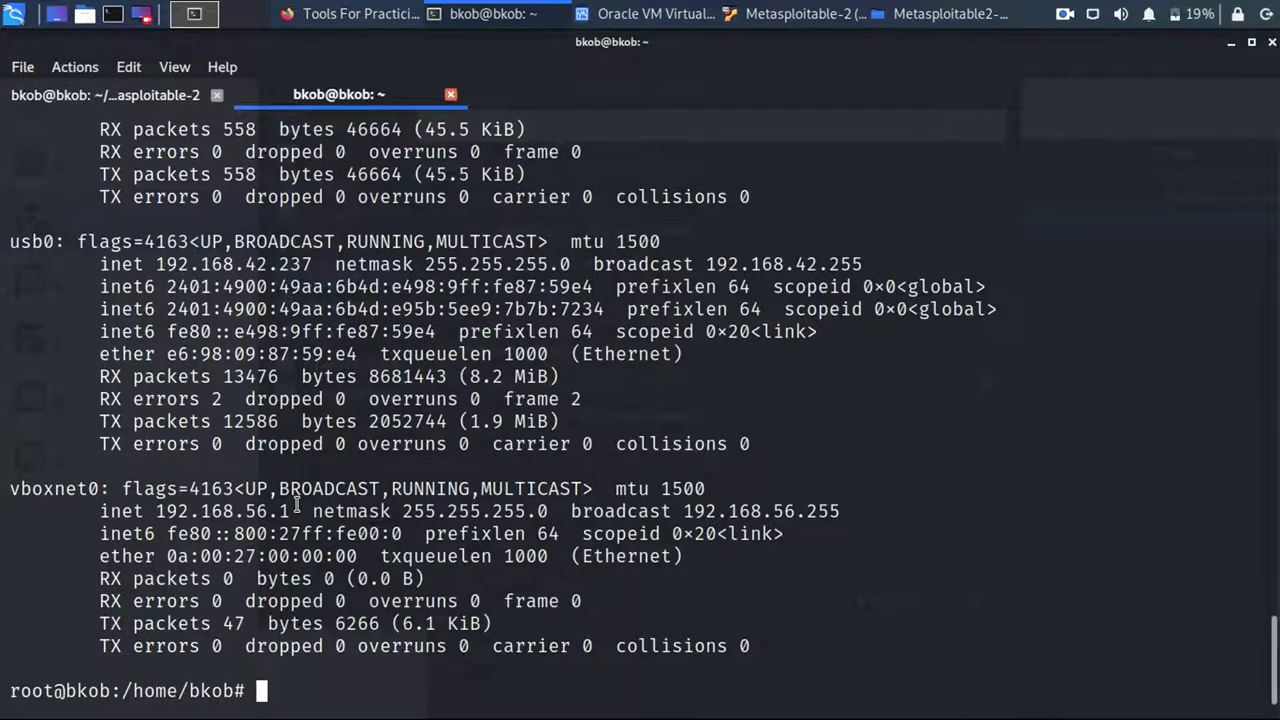
click(804, 12)
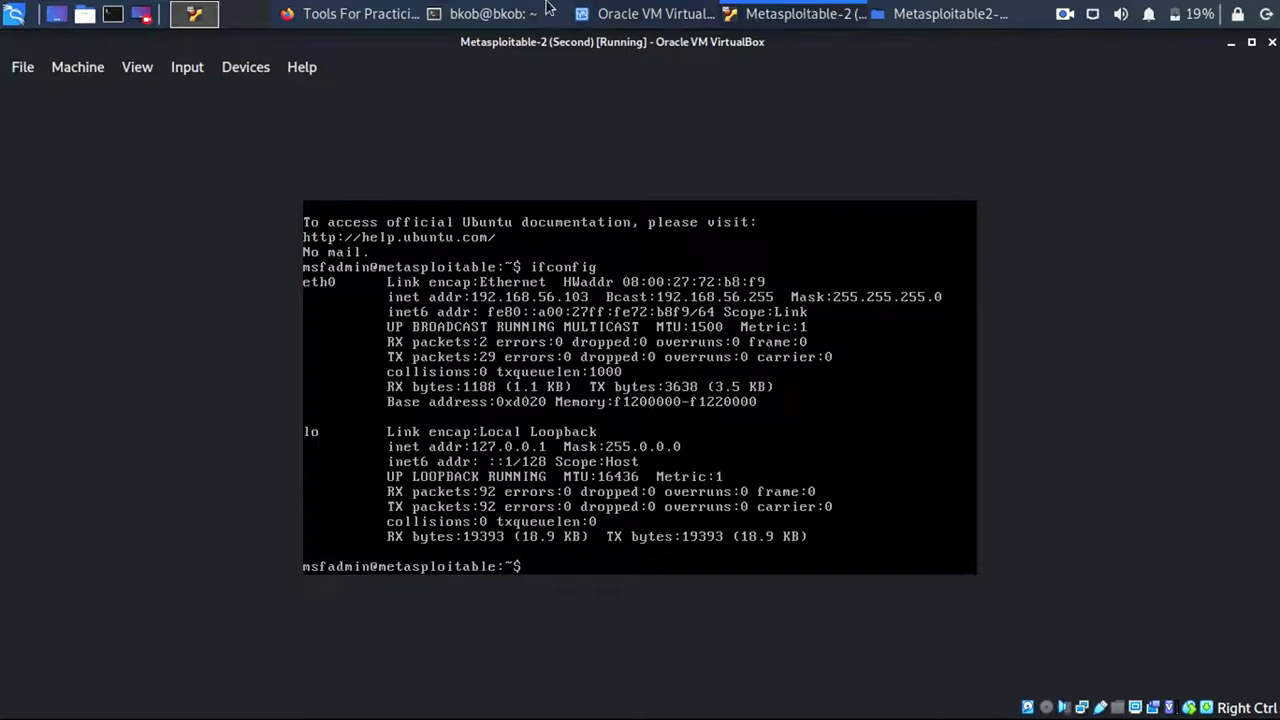
Clear the host terminal and run a ping scan of the host-only network with nmap -sn 192.168.56.1/24.
click(487, 13)
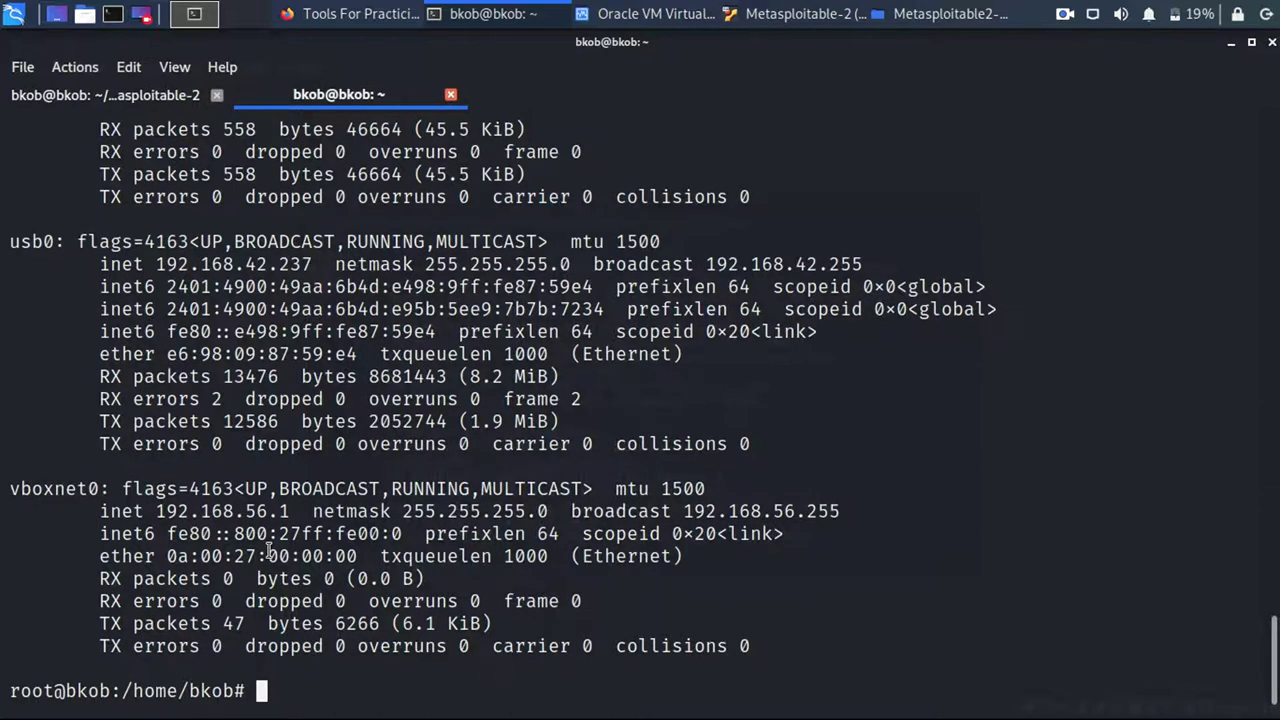
key(ctrl+l)
text(nmap)
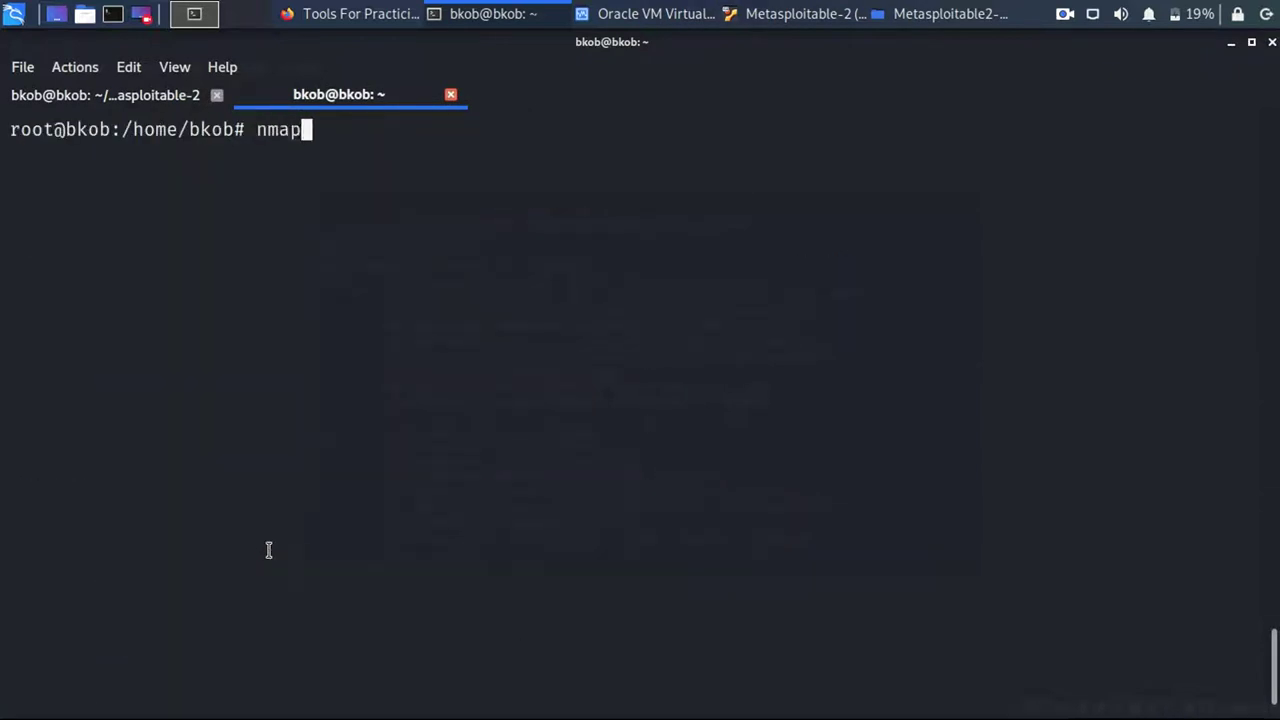
text( -sn )
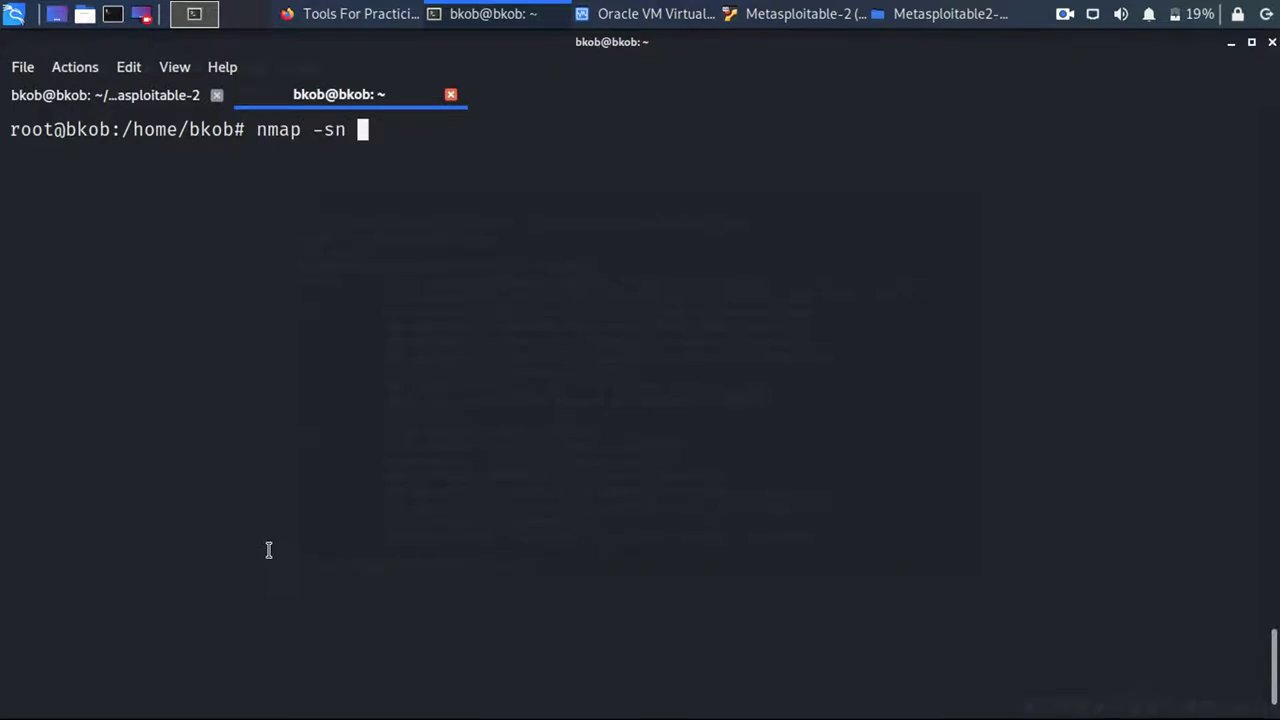
text(192.1)
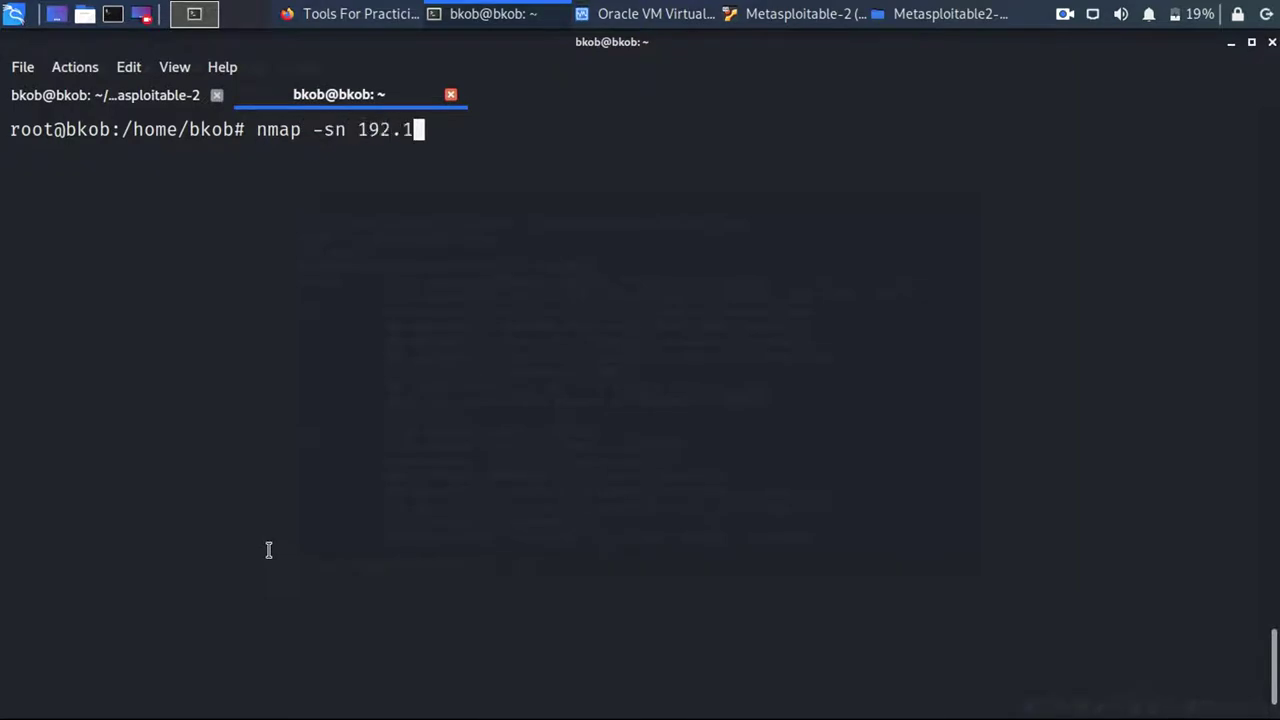
text(57)
key(BackSpace)
key(BackSpace)
text(68.5677777)
key(BackSpace)
key(BackSpace)
key(BackSpace)
key(BackSpace)
key(BackSpace)
key(BackSpace)
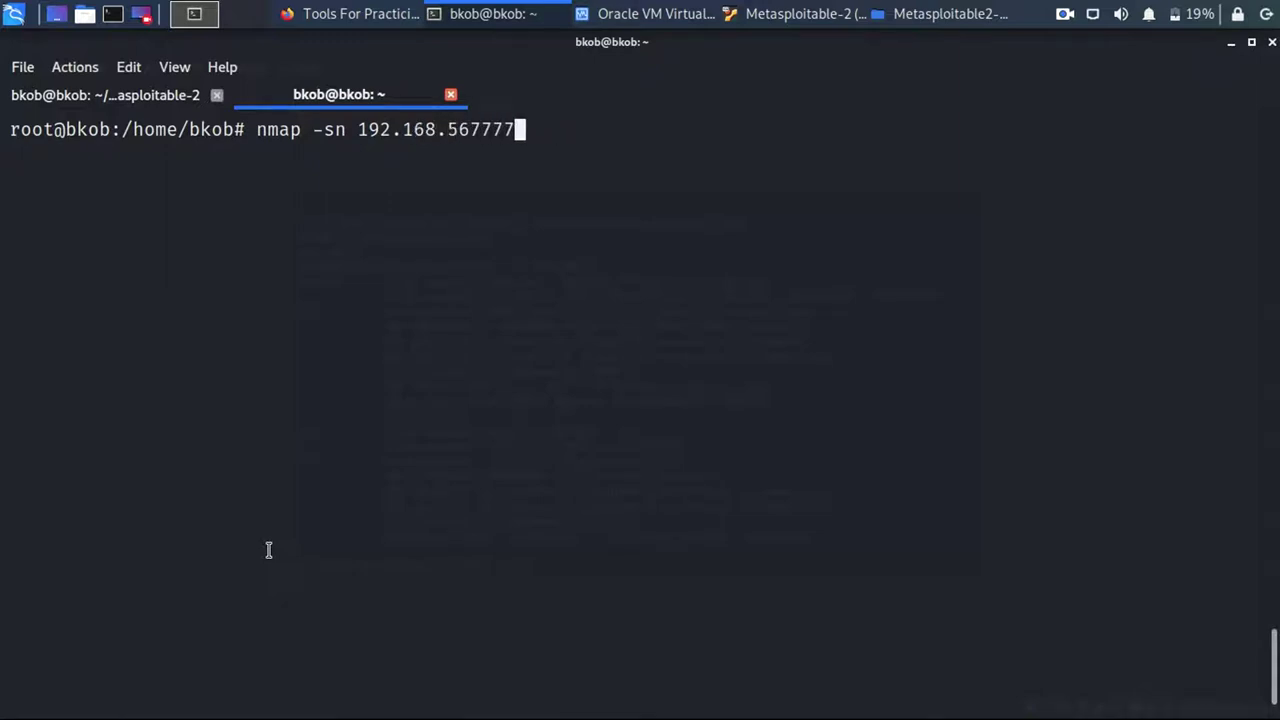
text(.1/24)
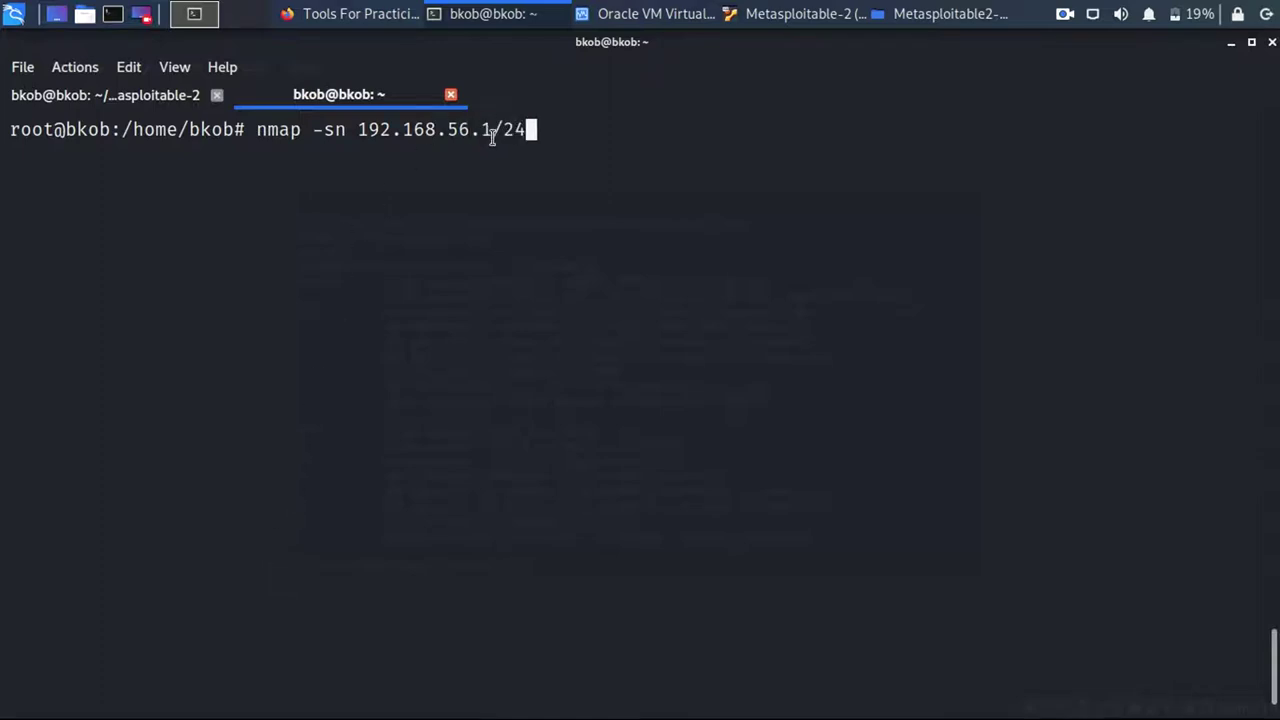
drag(492, 133, 355, 130)
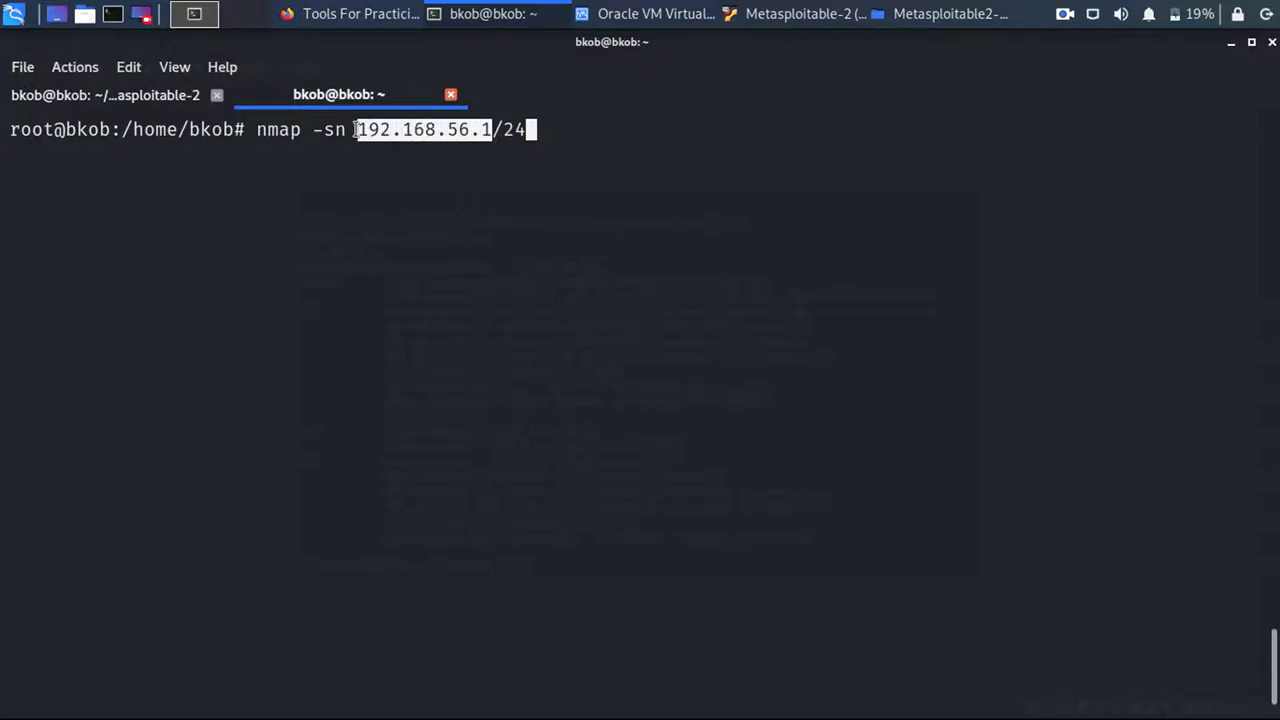
click(524, 120)
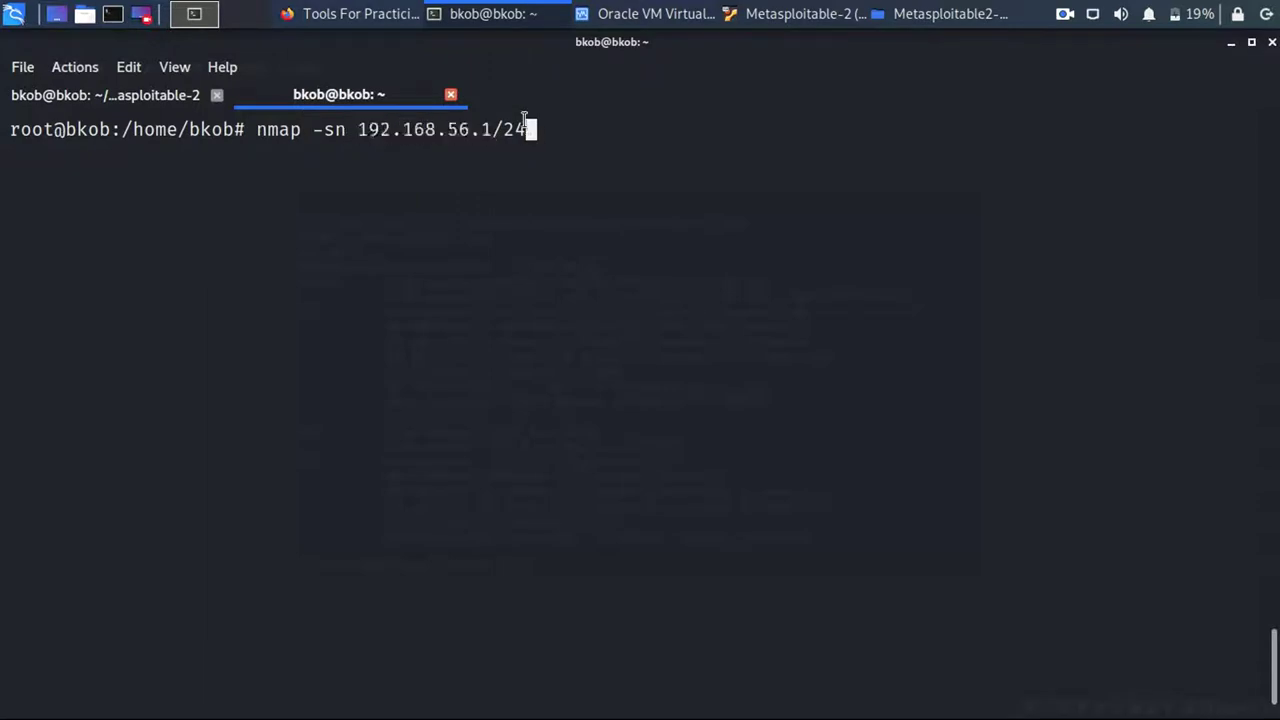
key(Return)
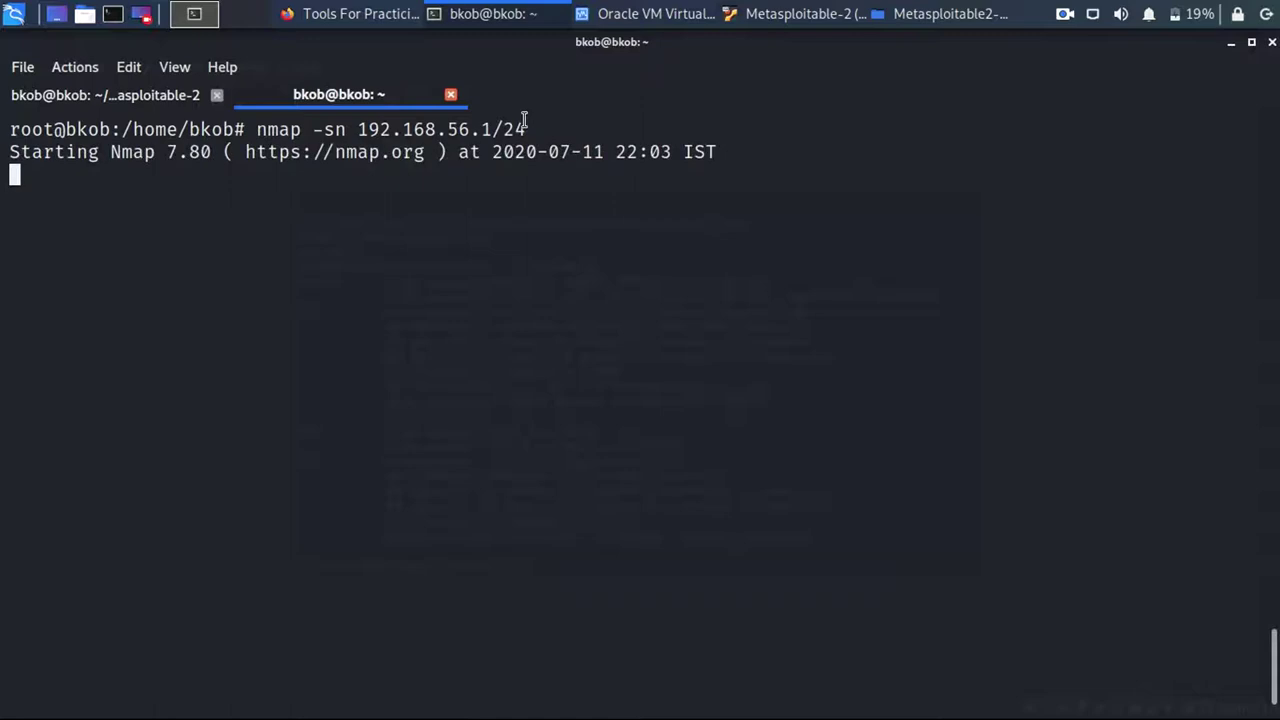